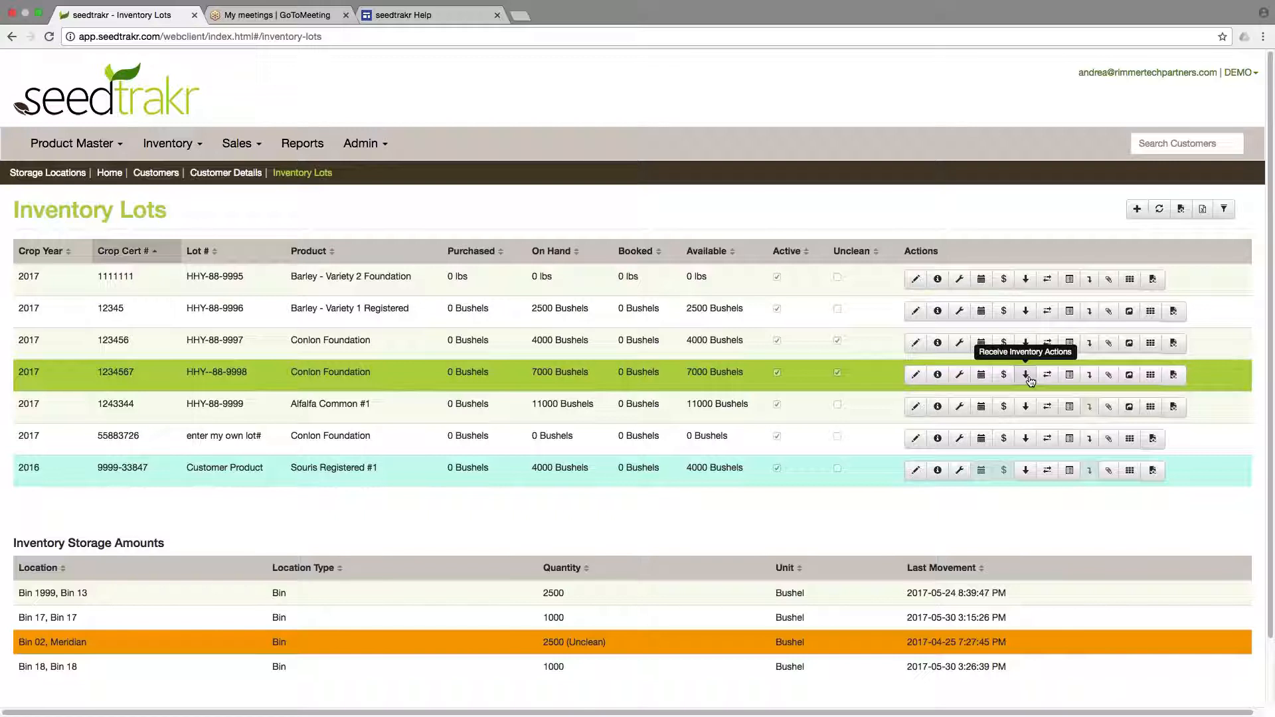
Open Receive Inventory for lot HHY--88-9998 and choose Bin 18 as the receiving location.
click(1027, 376)
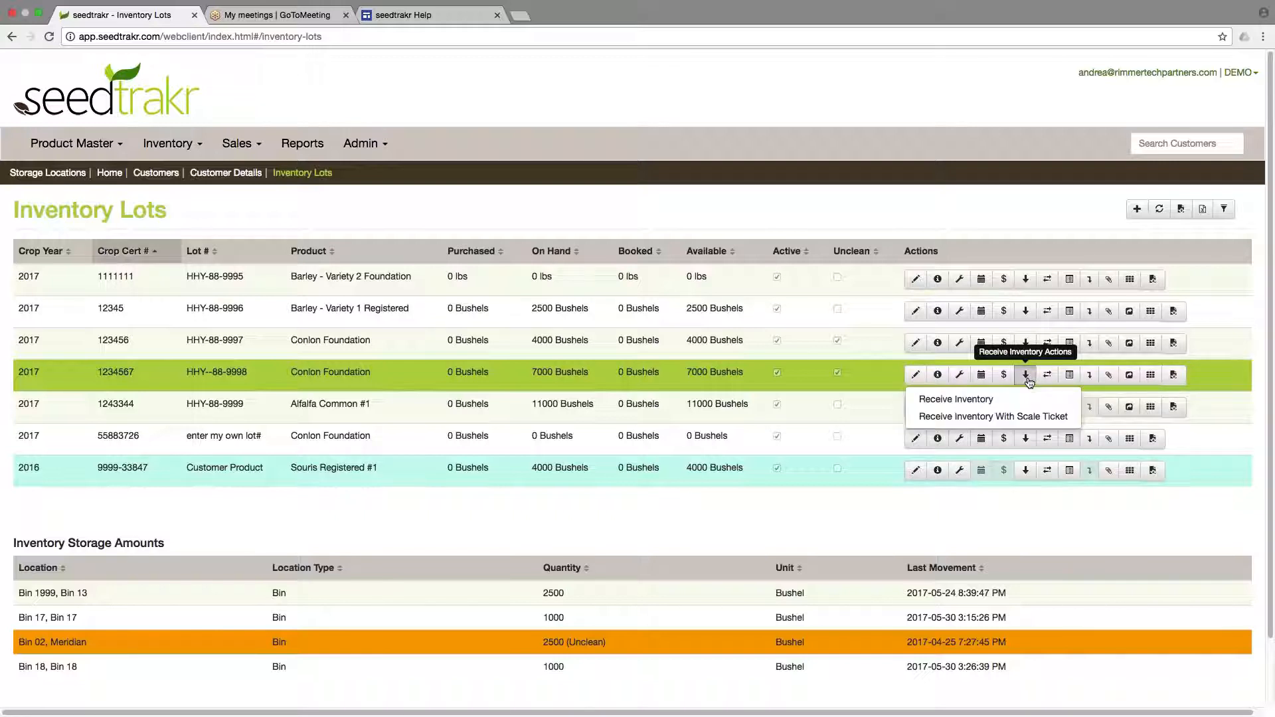
click(979, 399)
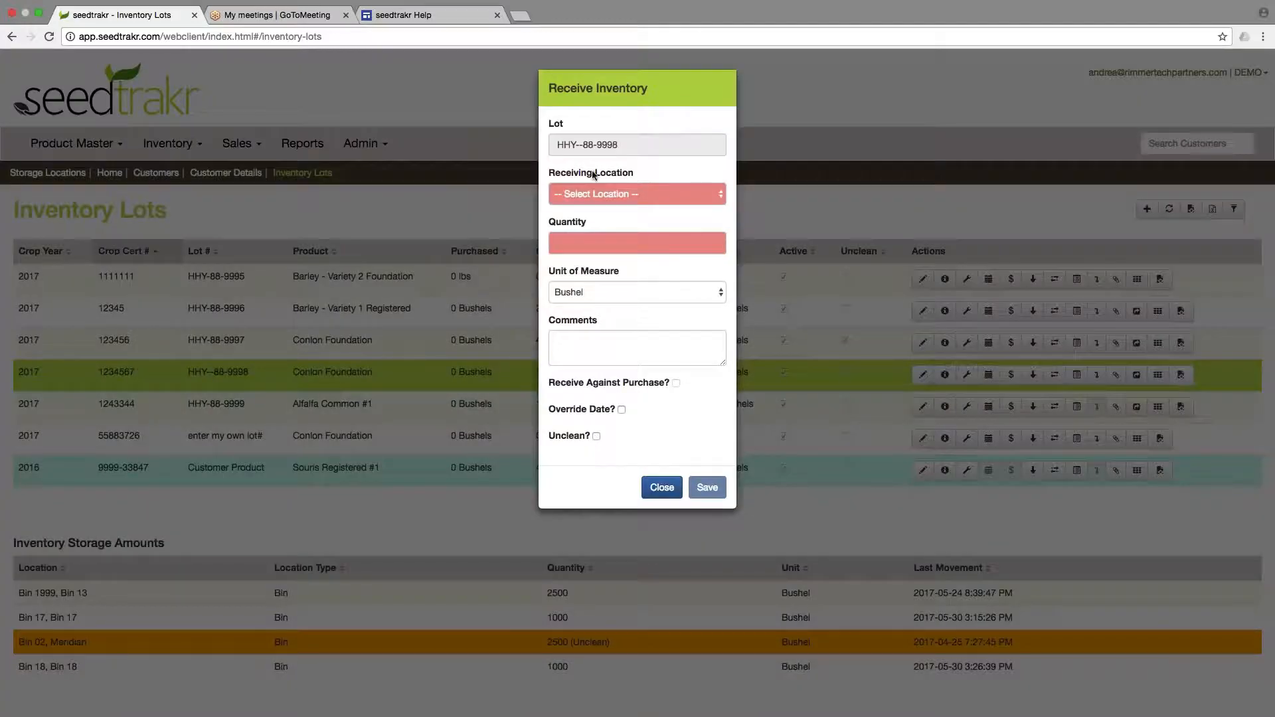
click(629, 195)
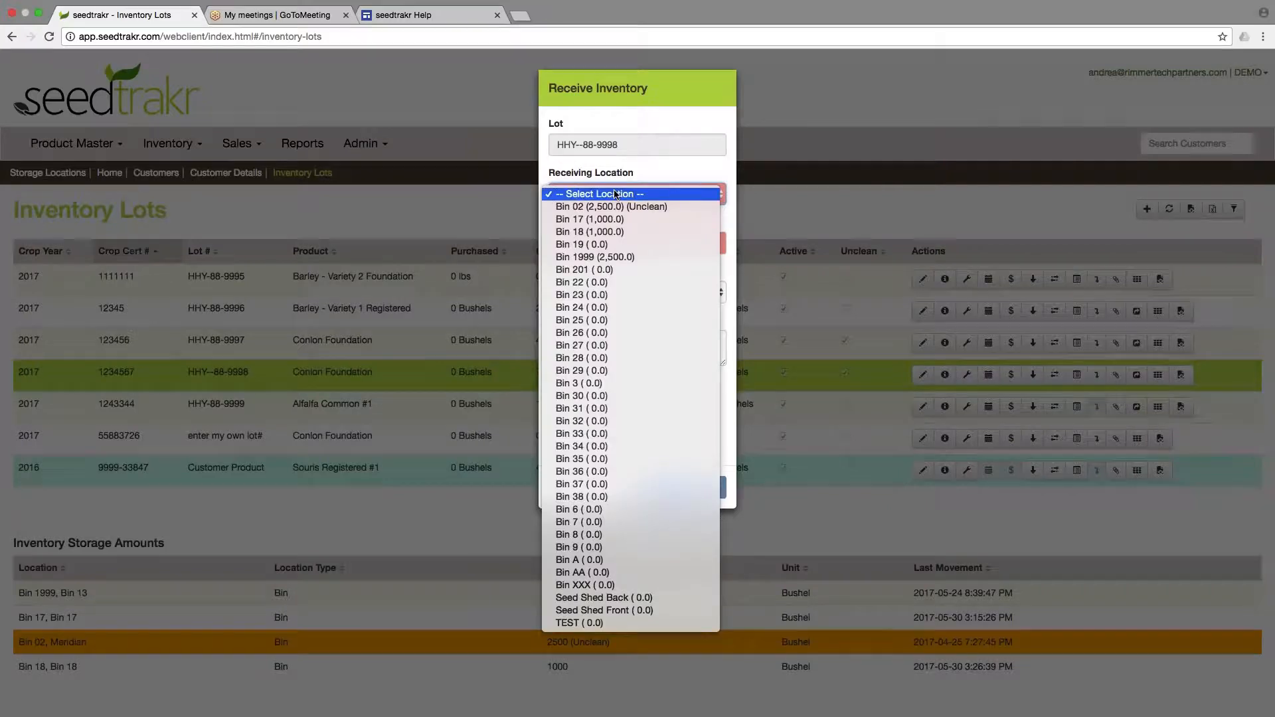
click(619, 231)
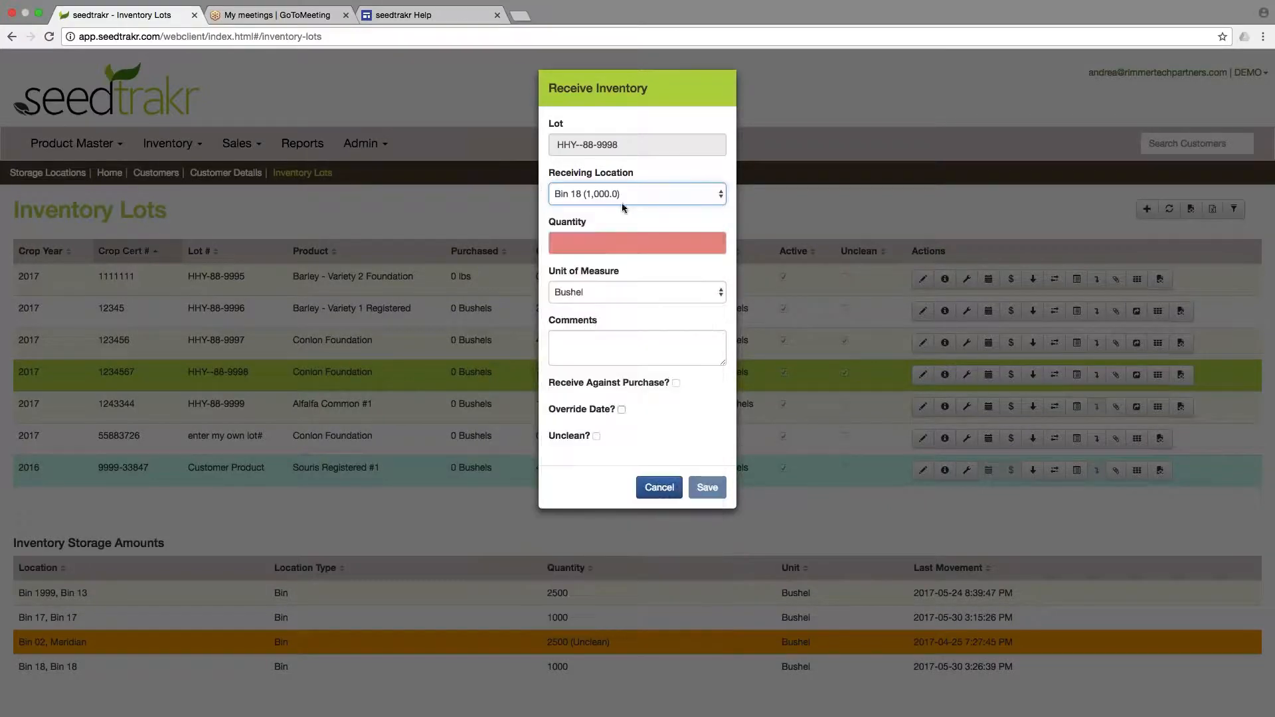
Enter a quantity of 1000 with Bushel as the unit of measure.
key(Tab)
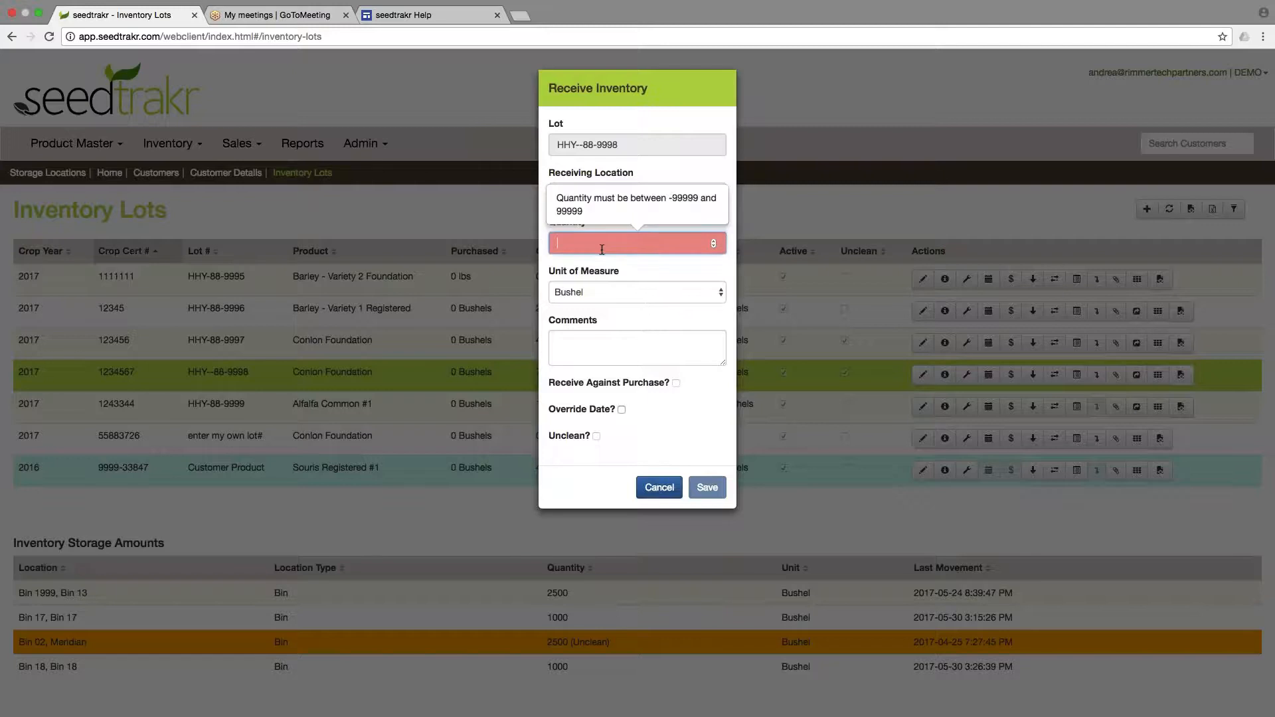
text(1000)
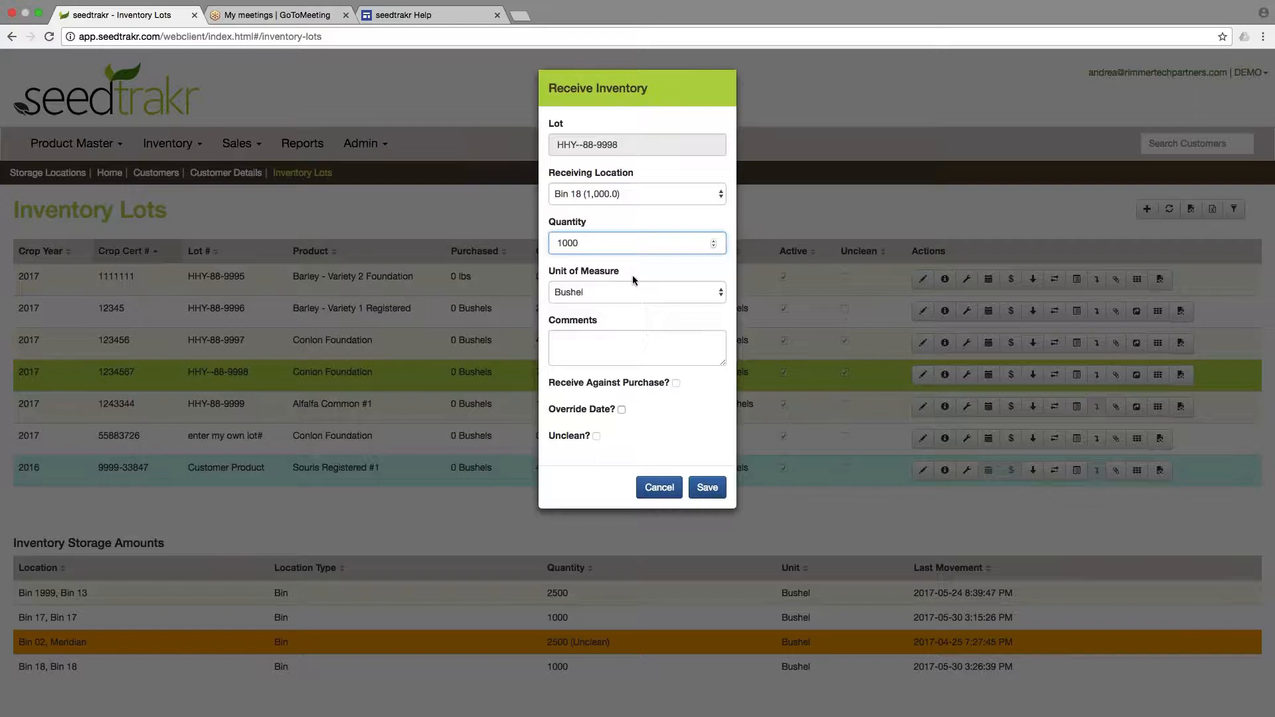
click(643, 292)
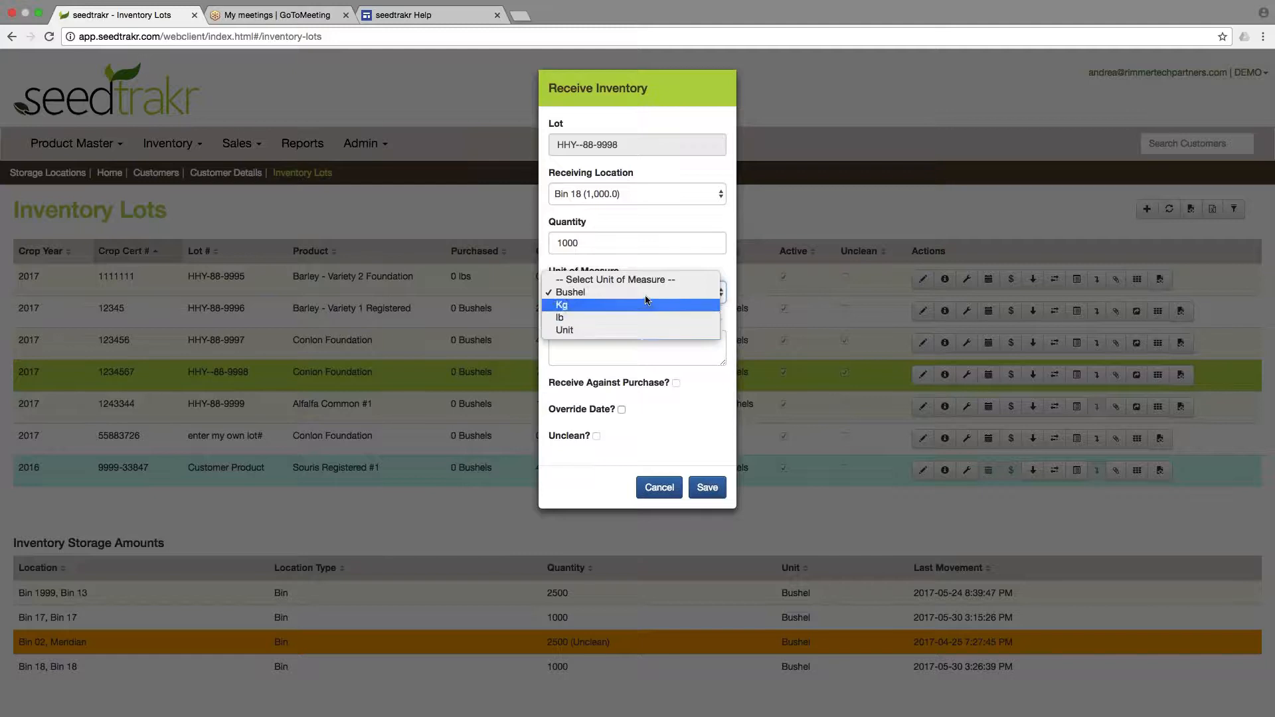
click(645, 291)
Enter the comment "comments here" for the receipt.
click(656, 349)
text(commente)
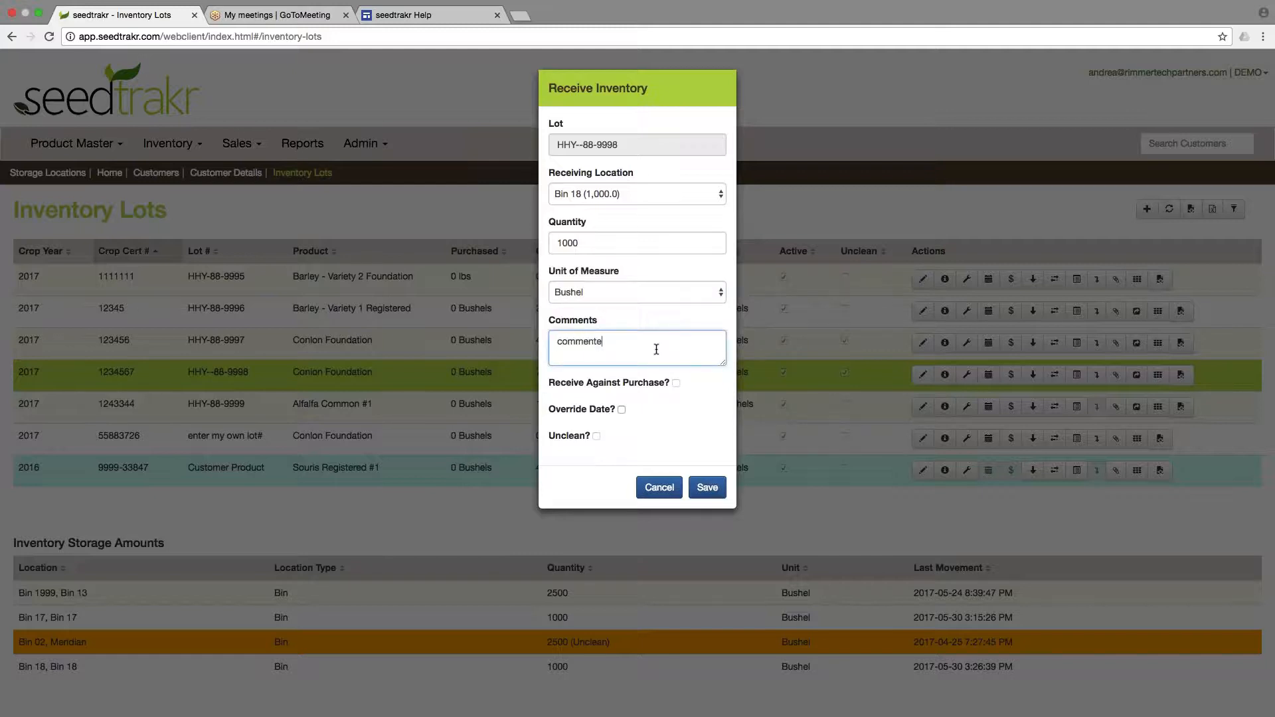
key(BackSpace)
text(s here)
Save the inventory receipt without overriding the date.
click(623, 410)
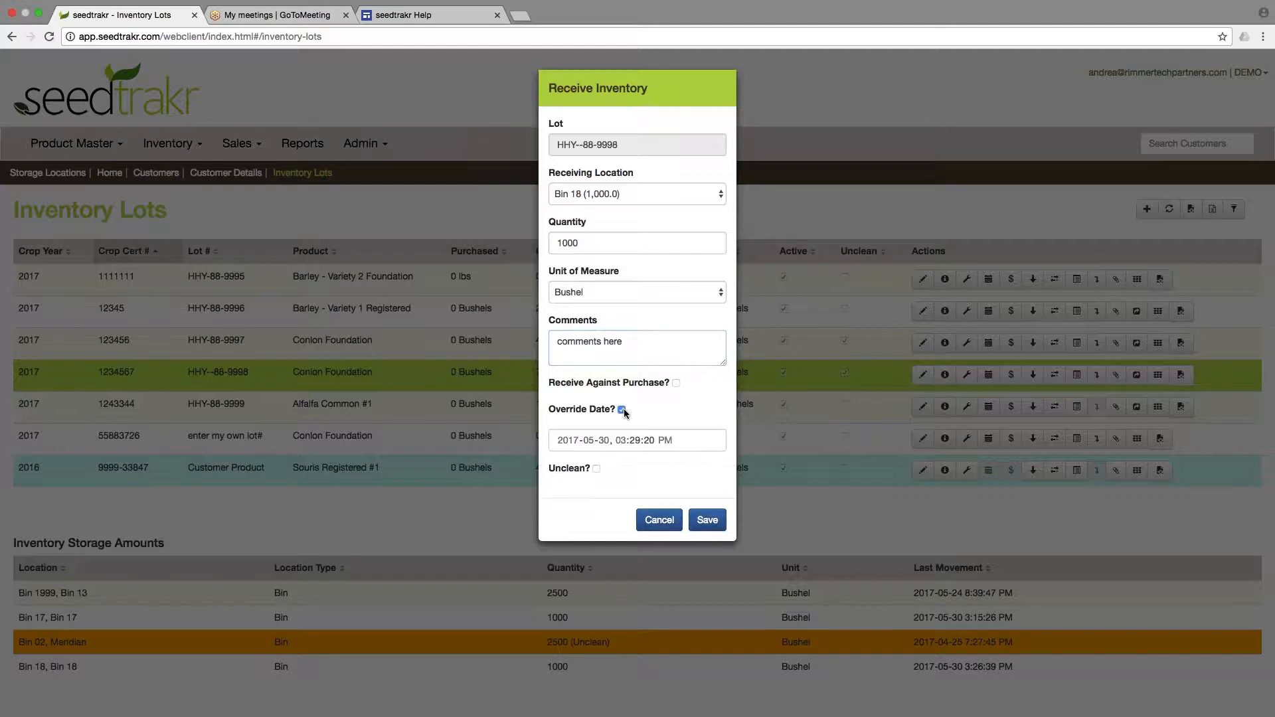
click(623, 410)
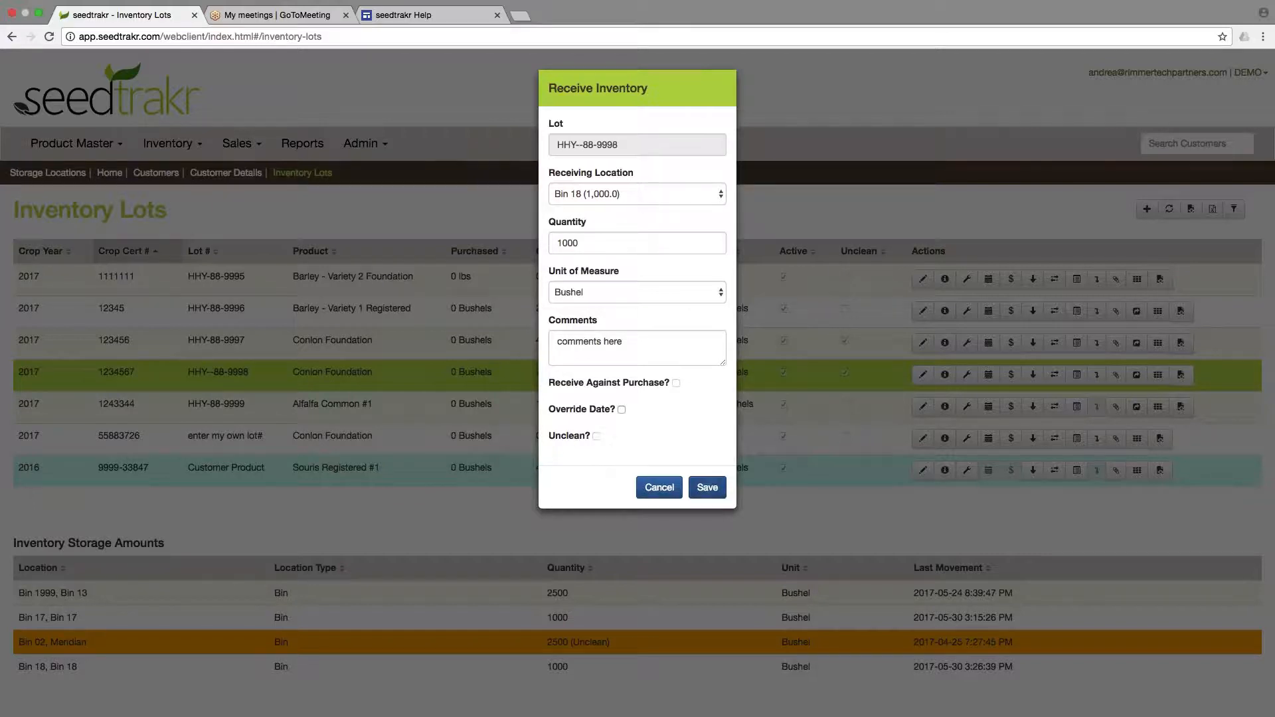
click(707, 490)
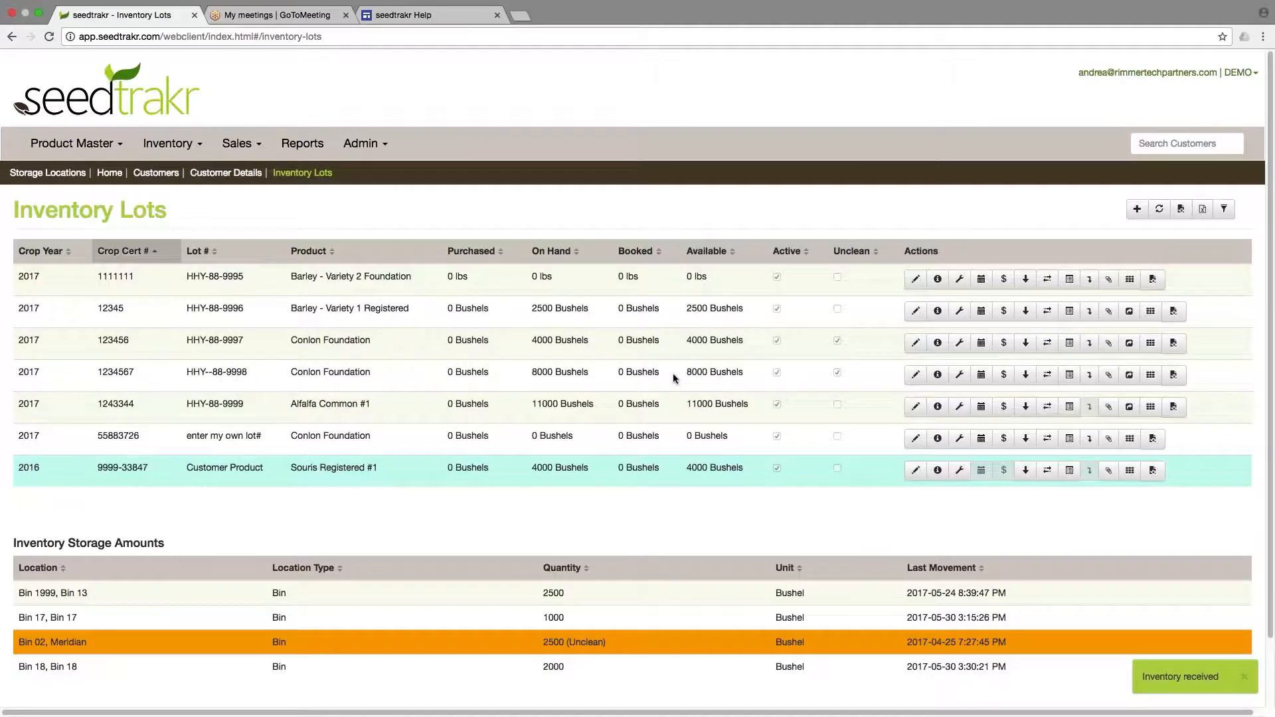
Open Receive Inventory With Scale Ticket for lot HHY--88-9998 and set the target location to Bin 19.
click(580, 375)
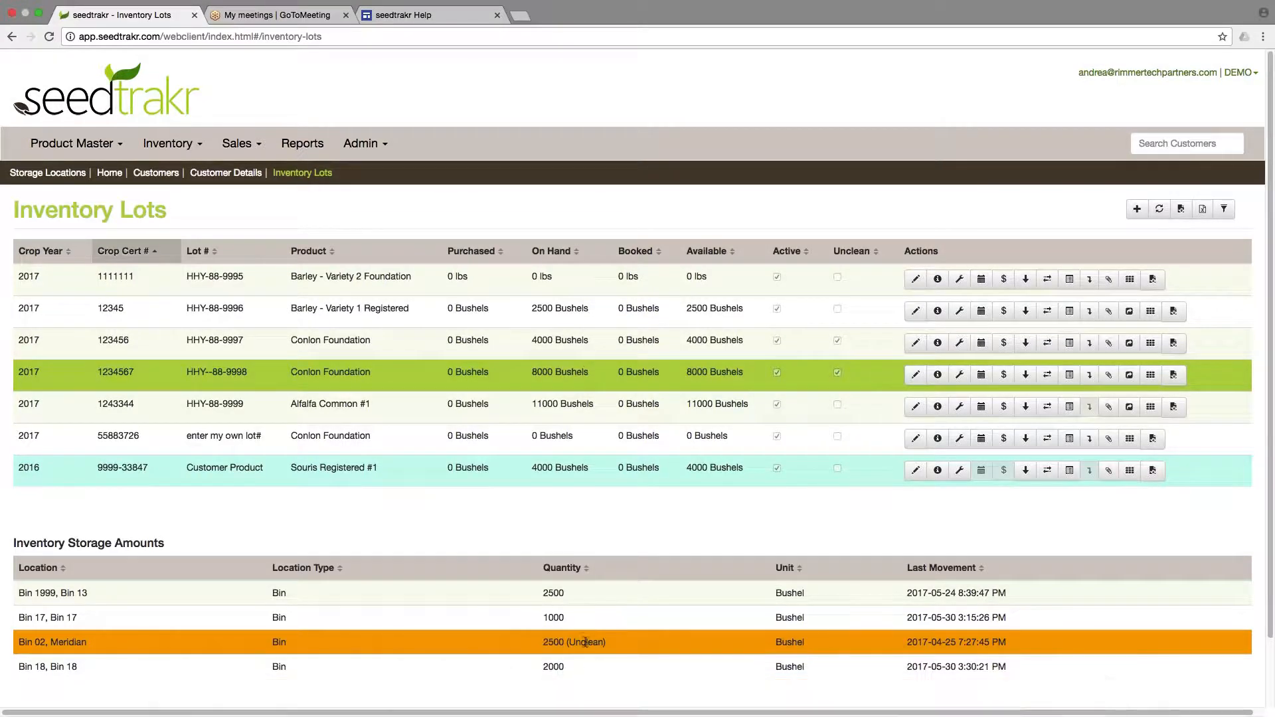
click(1026, 376)
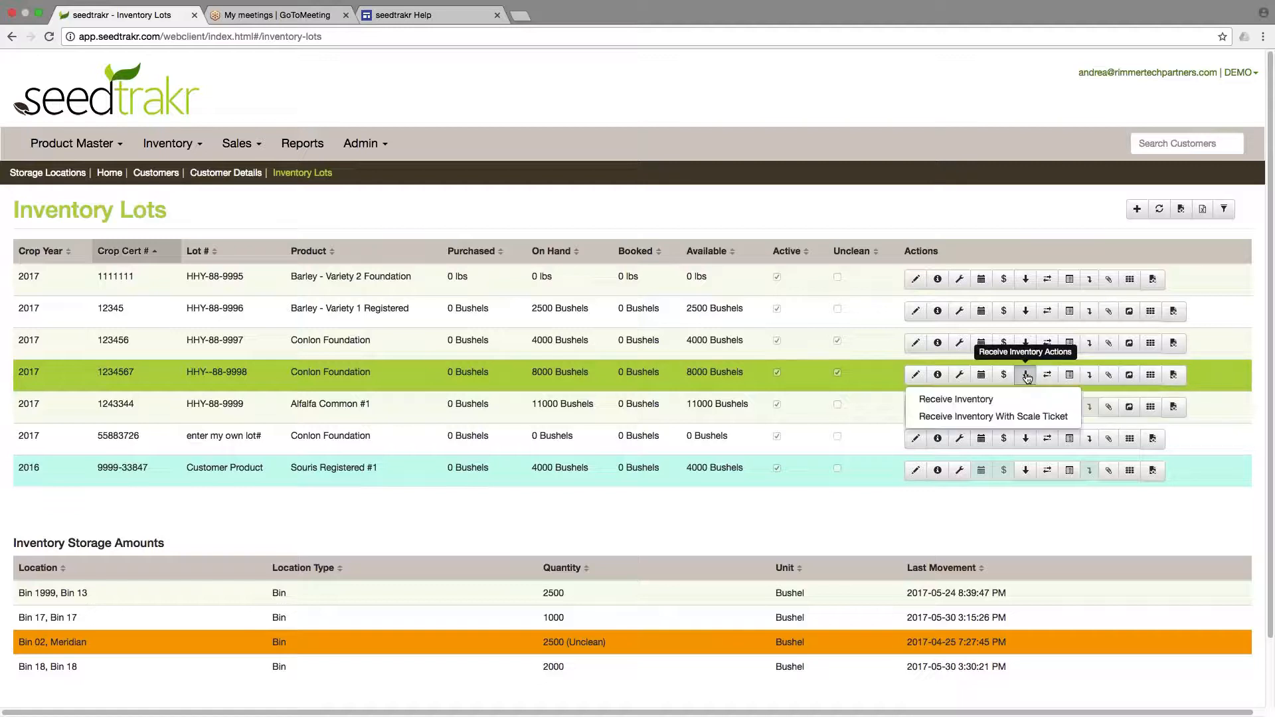
click(994, 417)
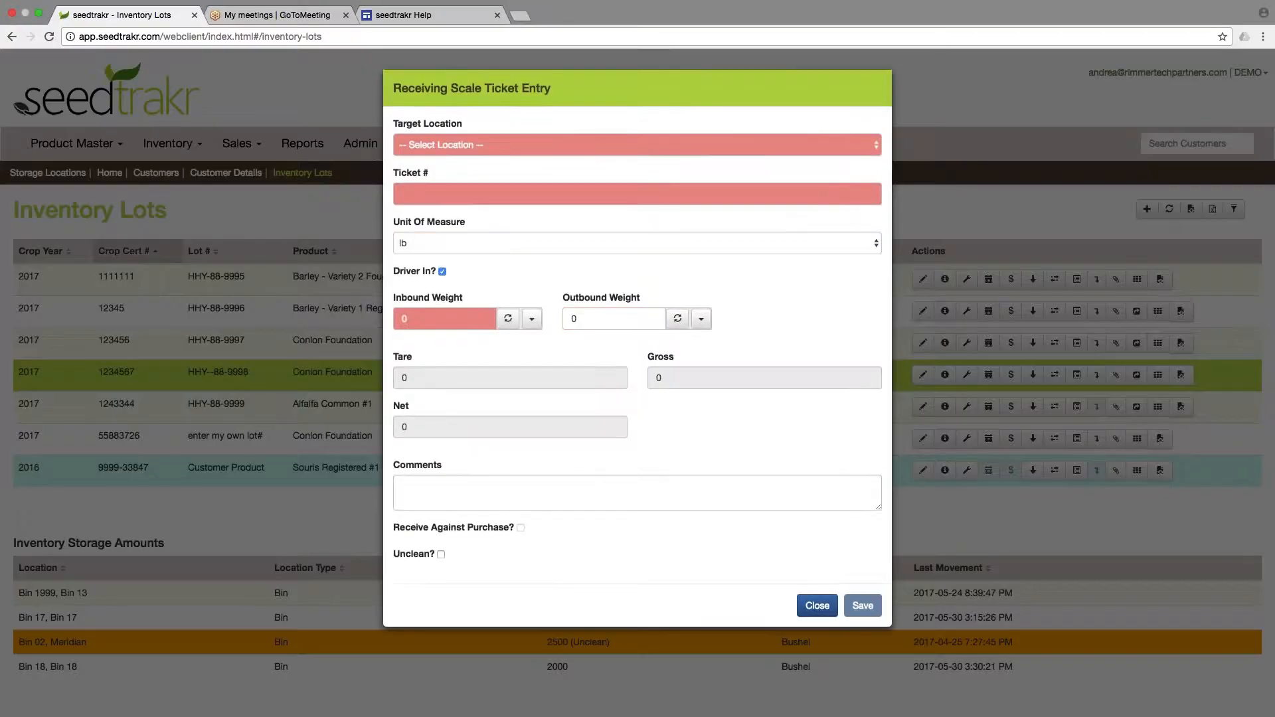
click(595, 151)
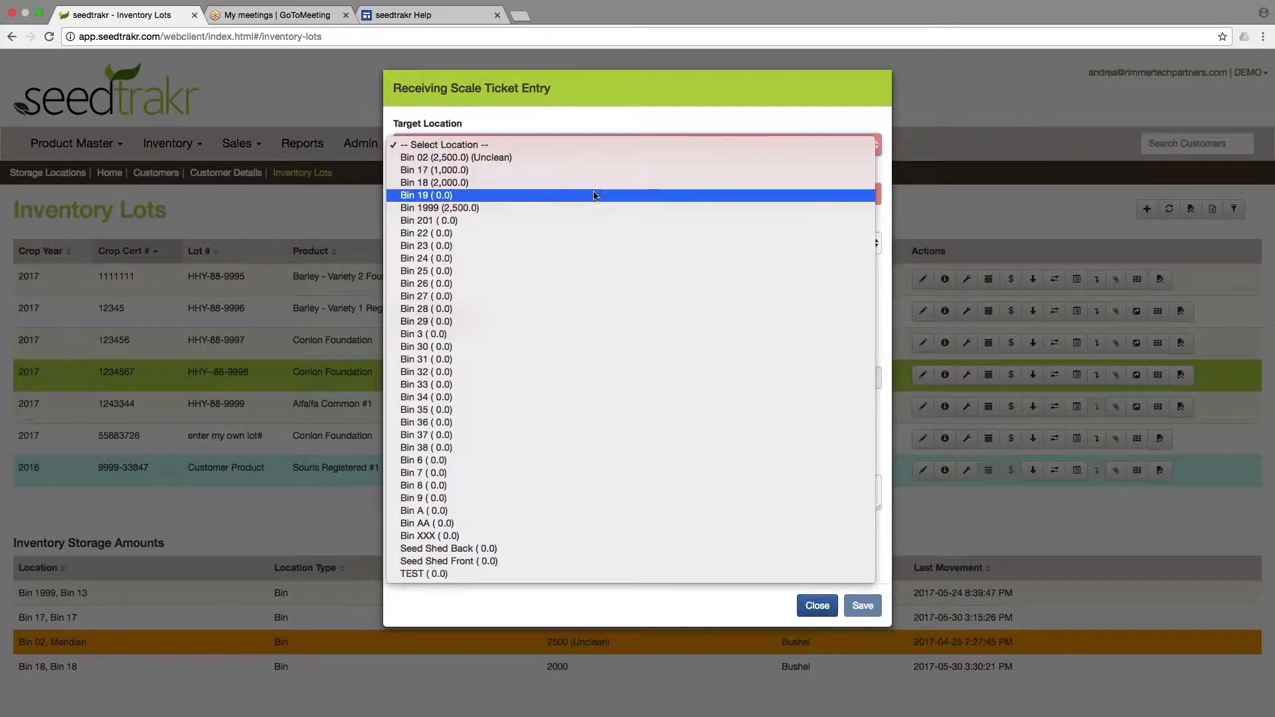
click(639, 195)
click(523, 197)
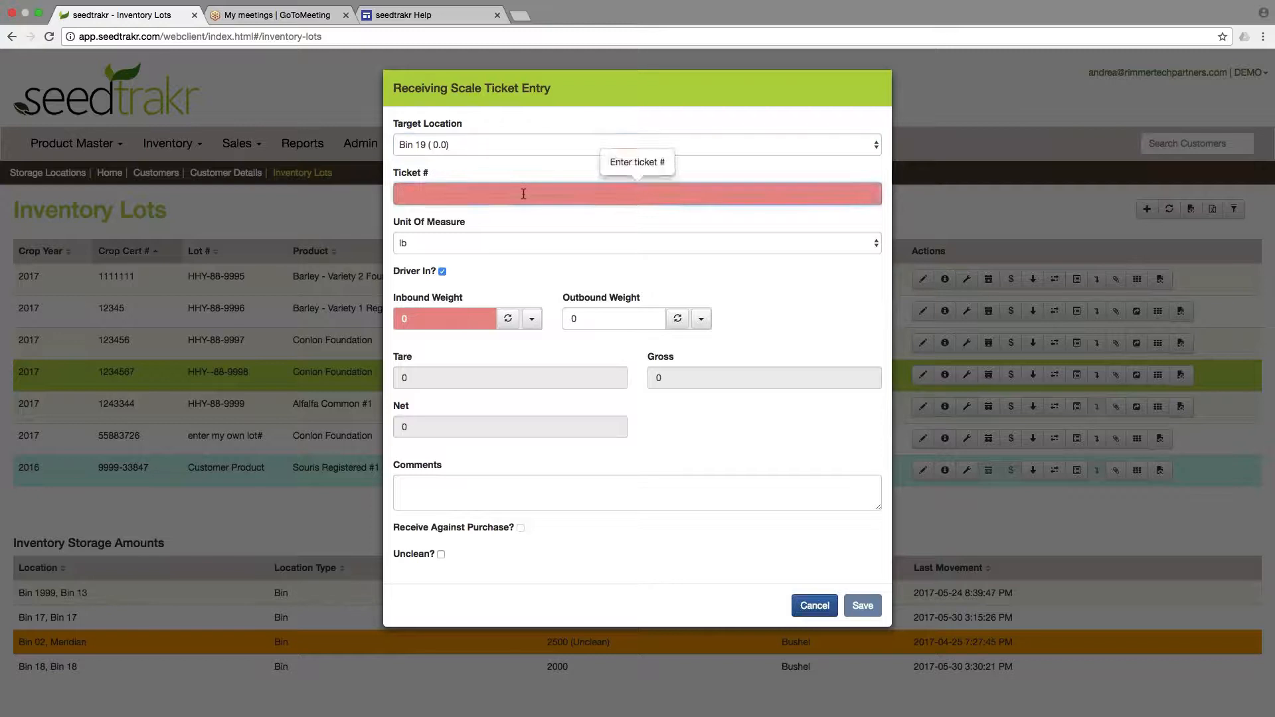
Enter ticket number 1234567 and keep lb as the unit of measure.
text(1234567)
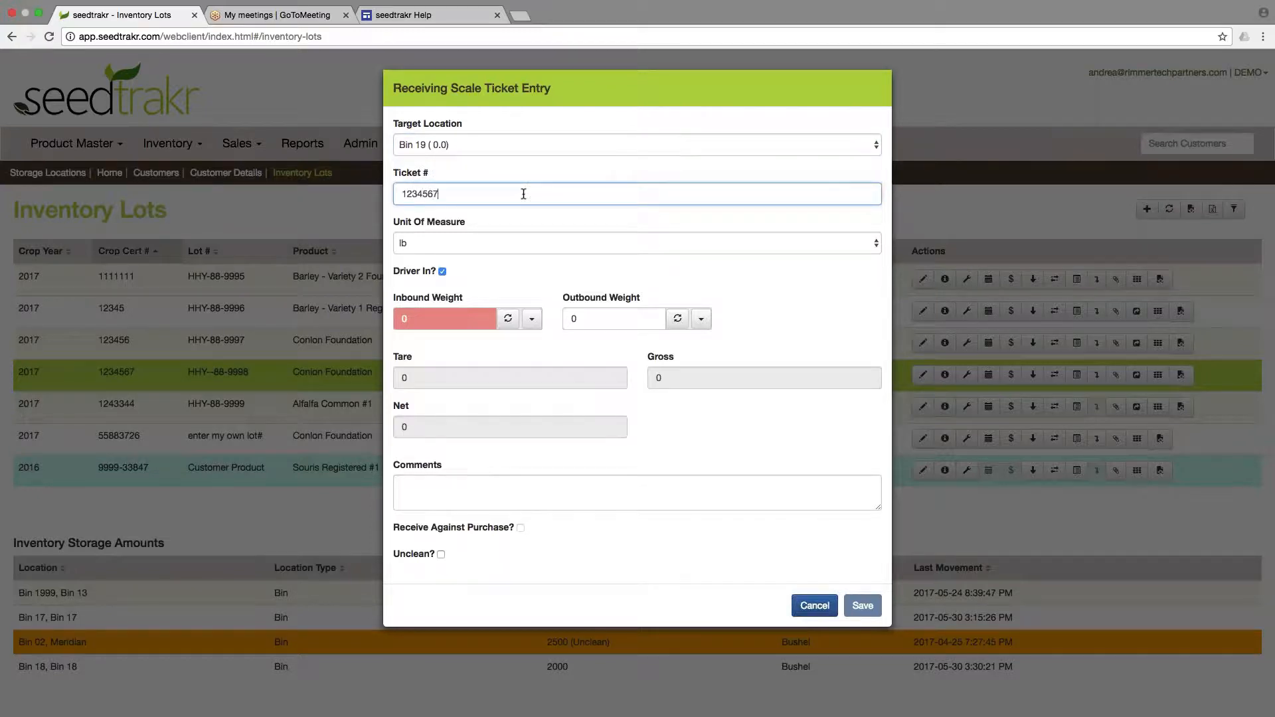
click(549, 236)
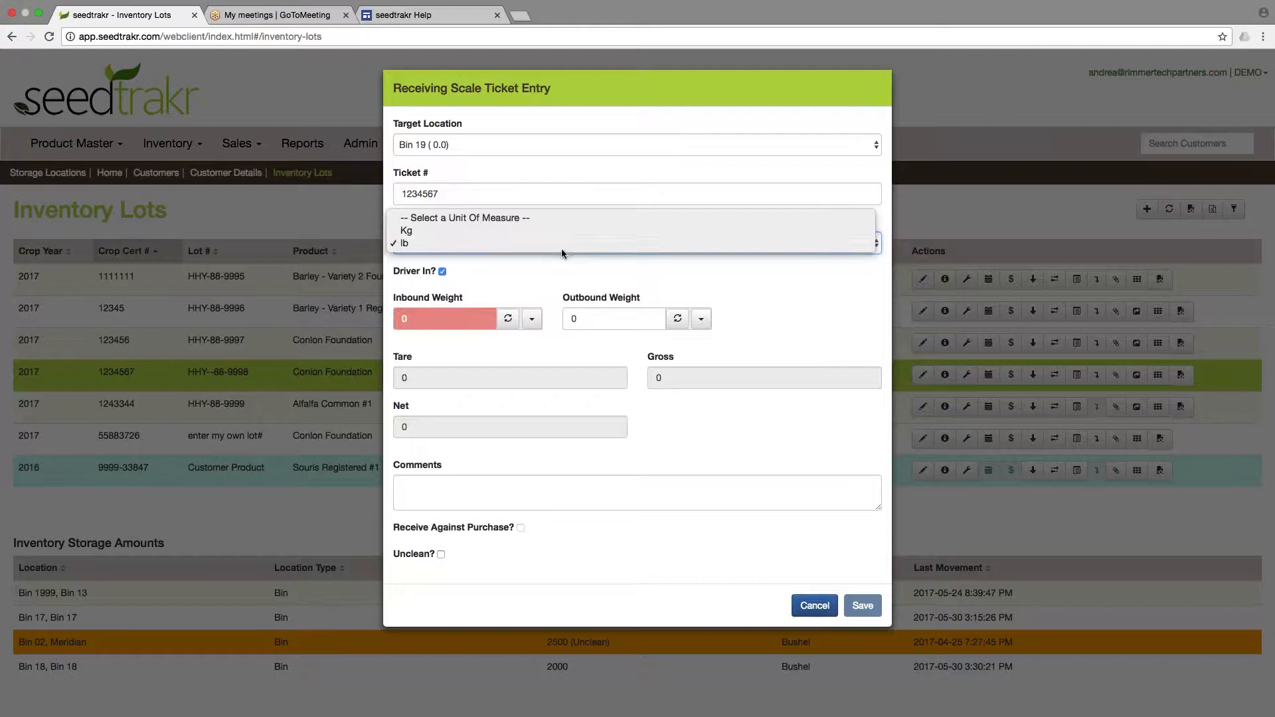
click(560, 246)
click(543, 275)
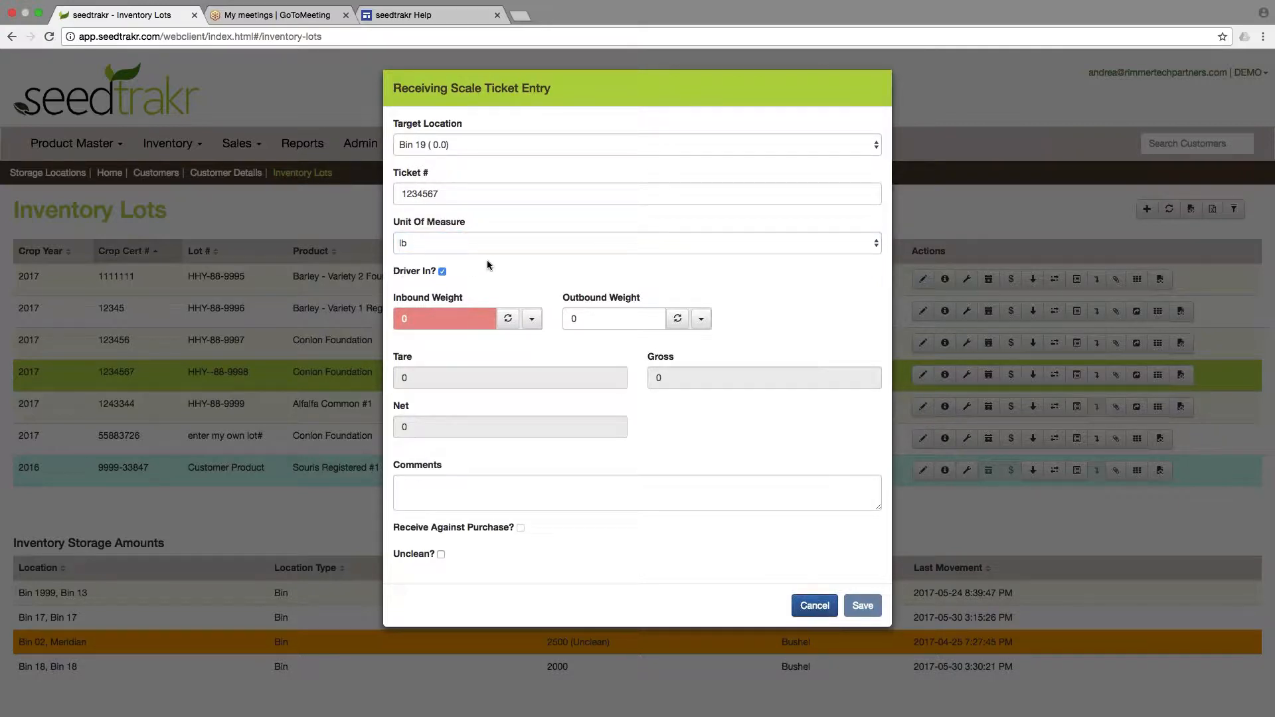
Set the inbound weight to 49000 and the outbound weight to 1000.
click(430, 318)
text(48)
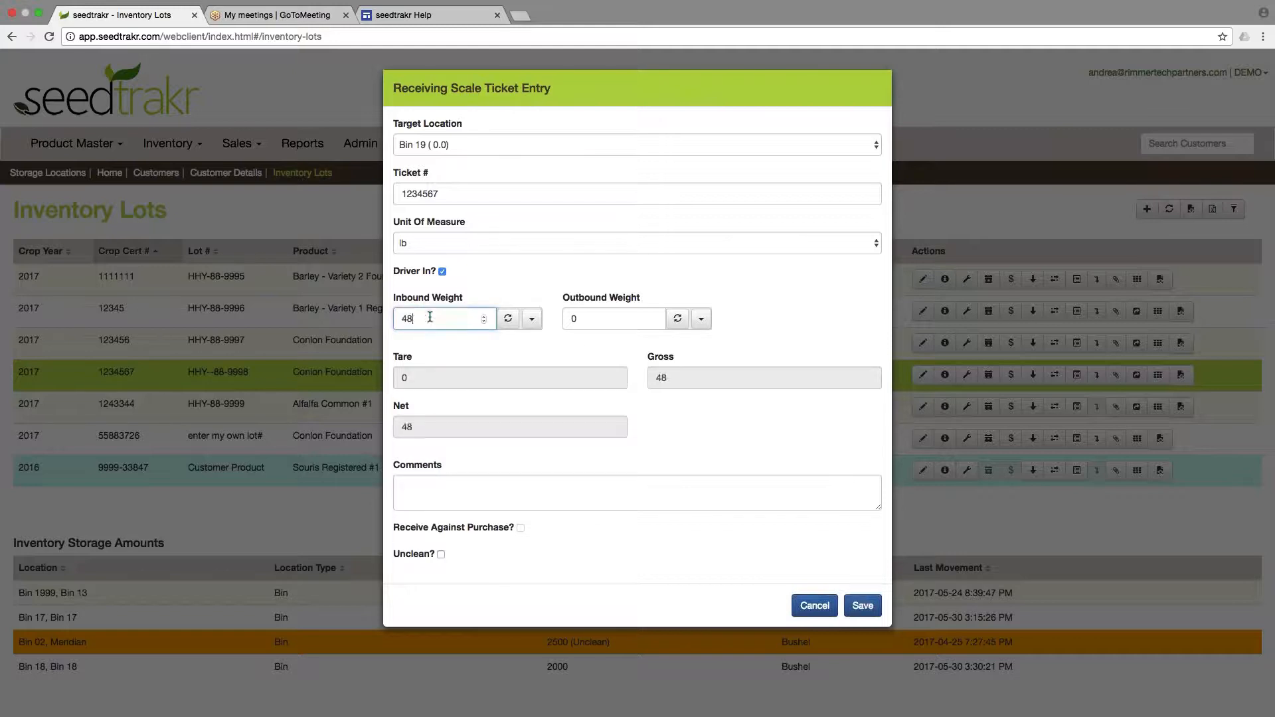
text(0000)
key(BackSpace)
text(9)
click(586, 319)
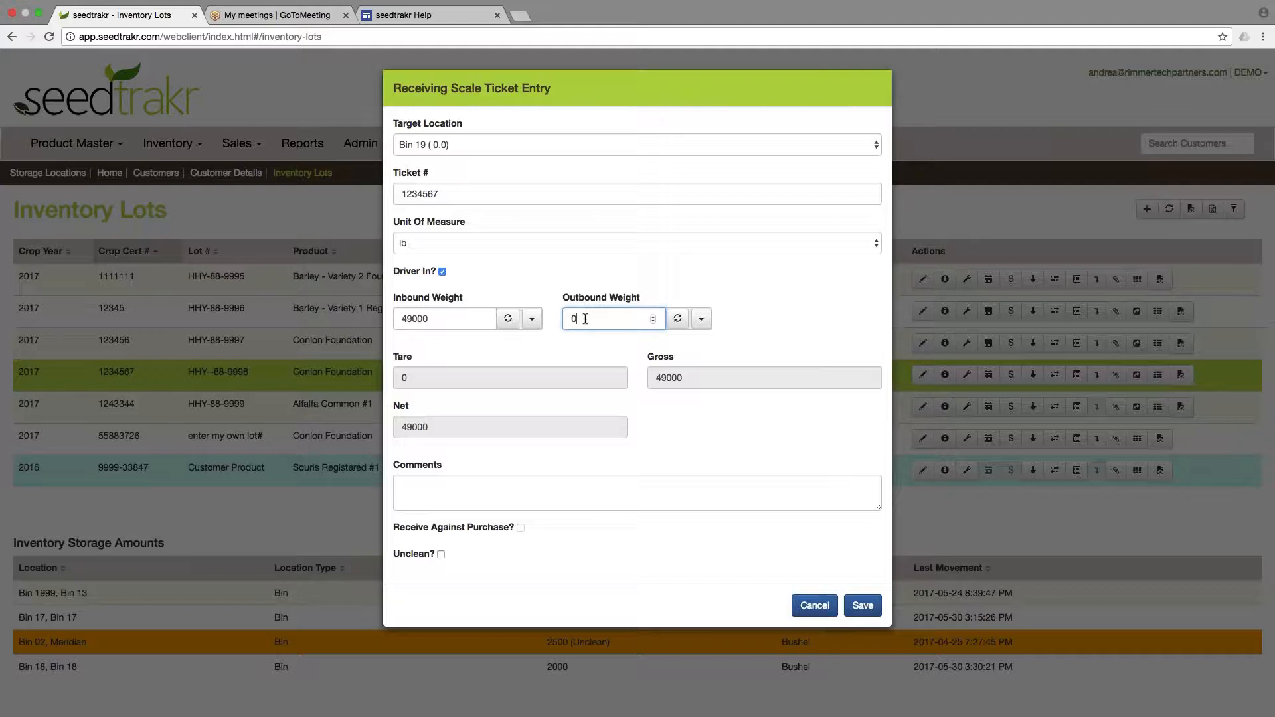
key(BackSpace)
text(1000)
Enter the comment "comments here" and save the scale ticket entry.
click(639, 487)
text(comments)
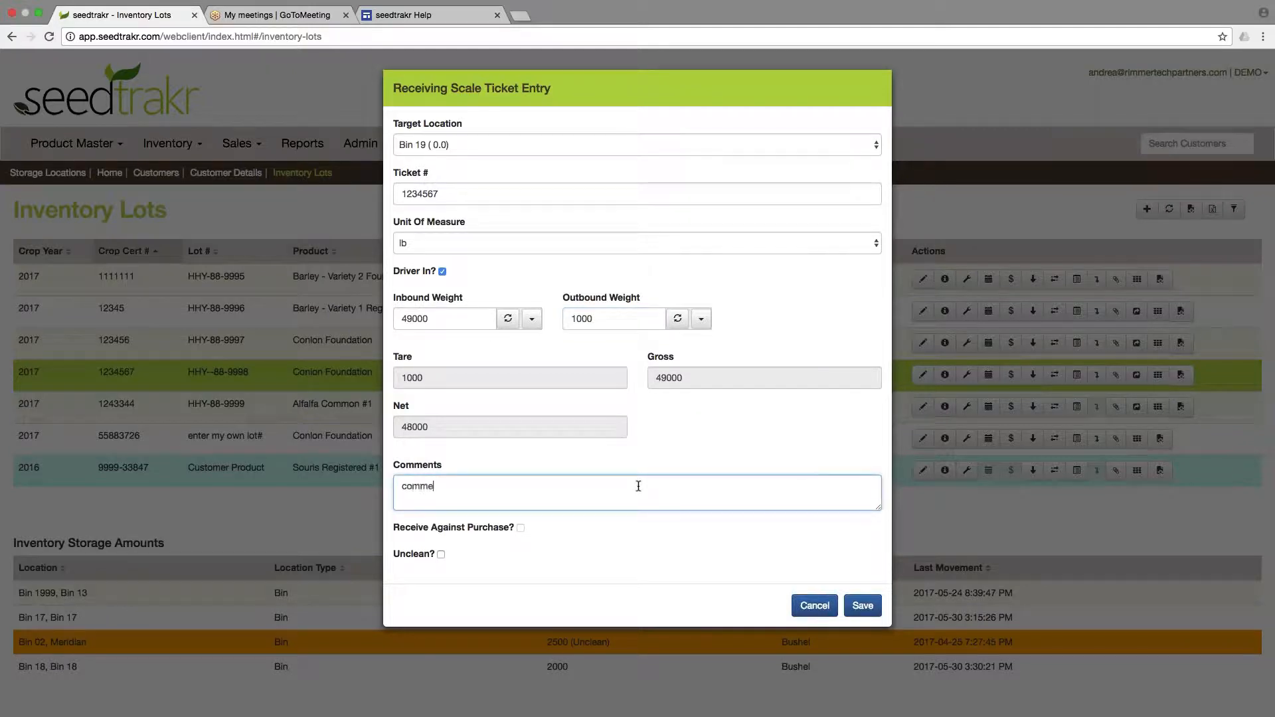
text( here)
click(863, 606)
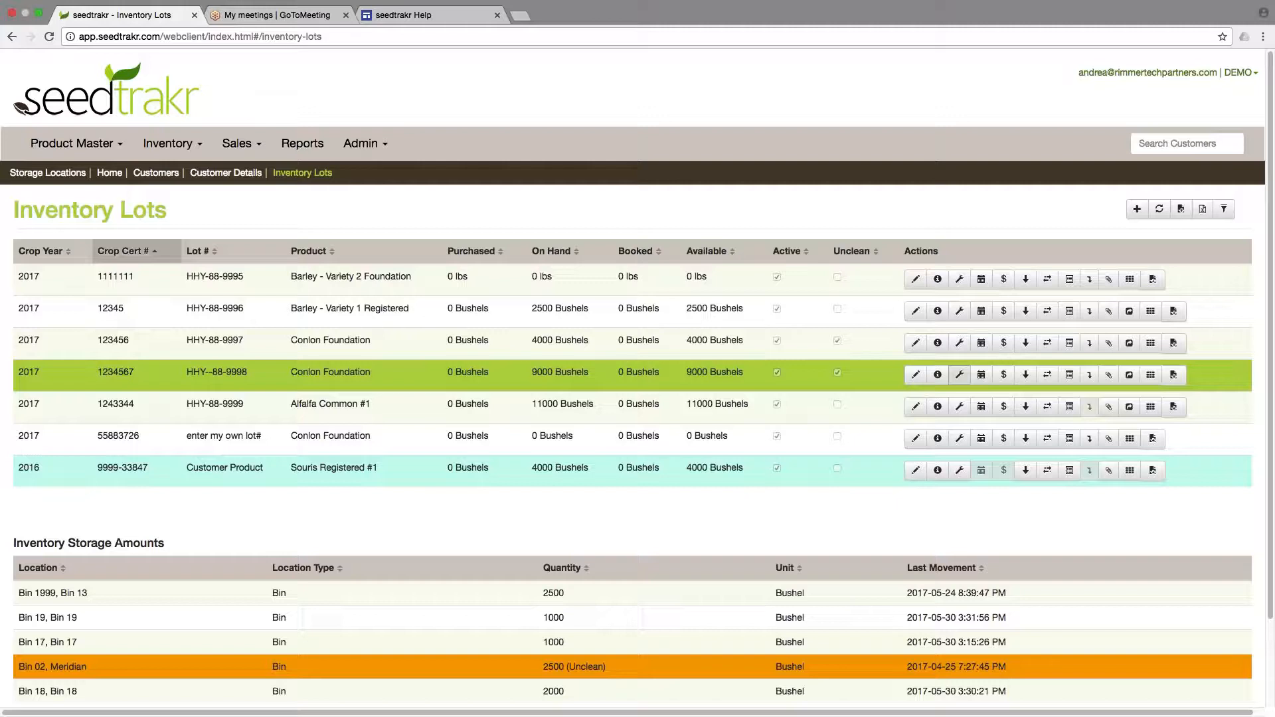
Open Adjust Inventory for lot HHY--88-9998 and select the Bin 19 storage amount.
click(961, 380)
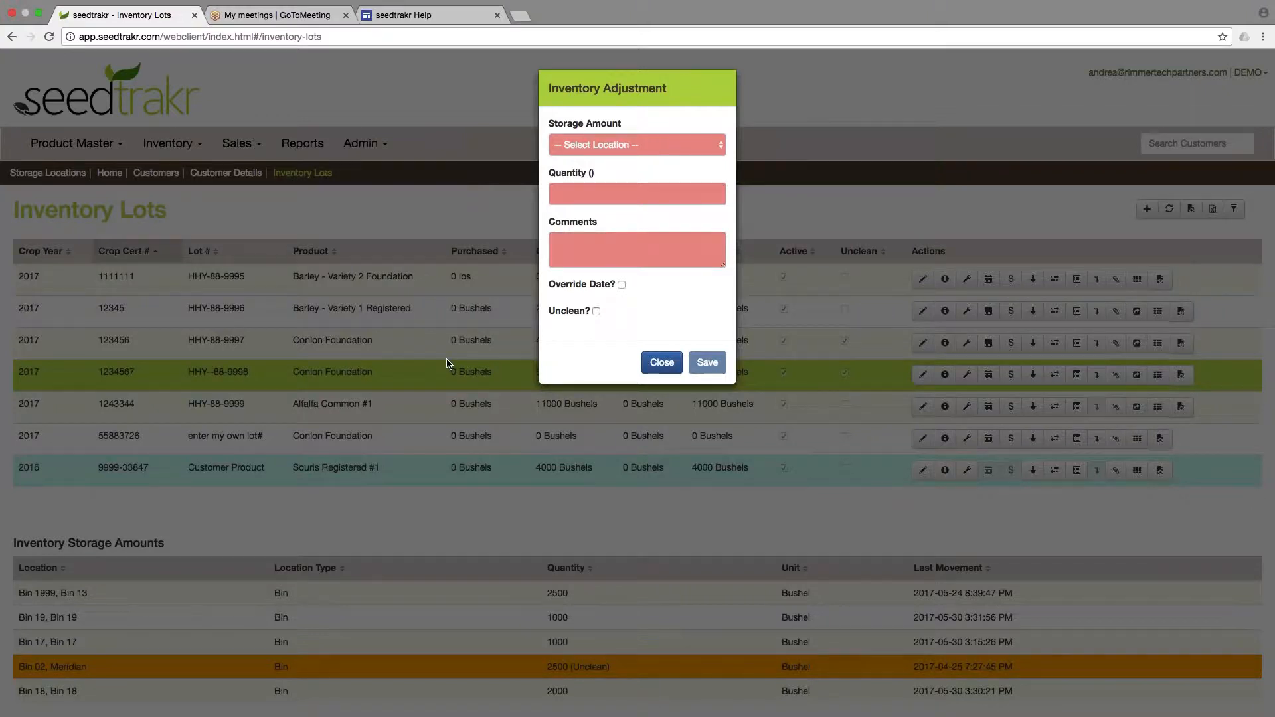
click(652, 146)
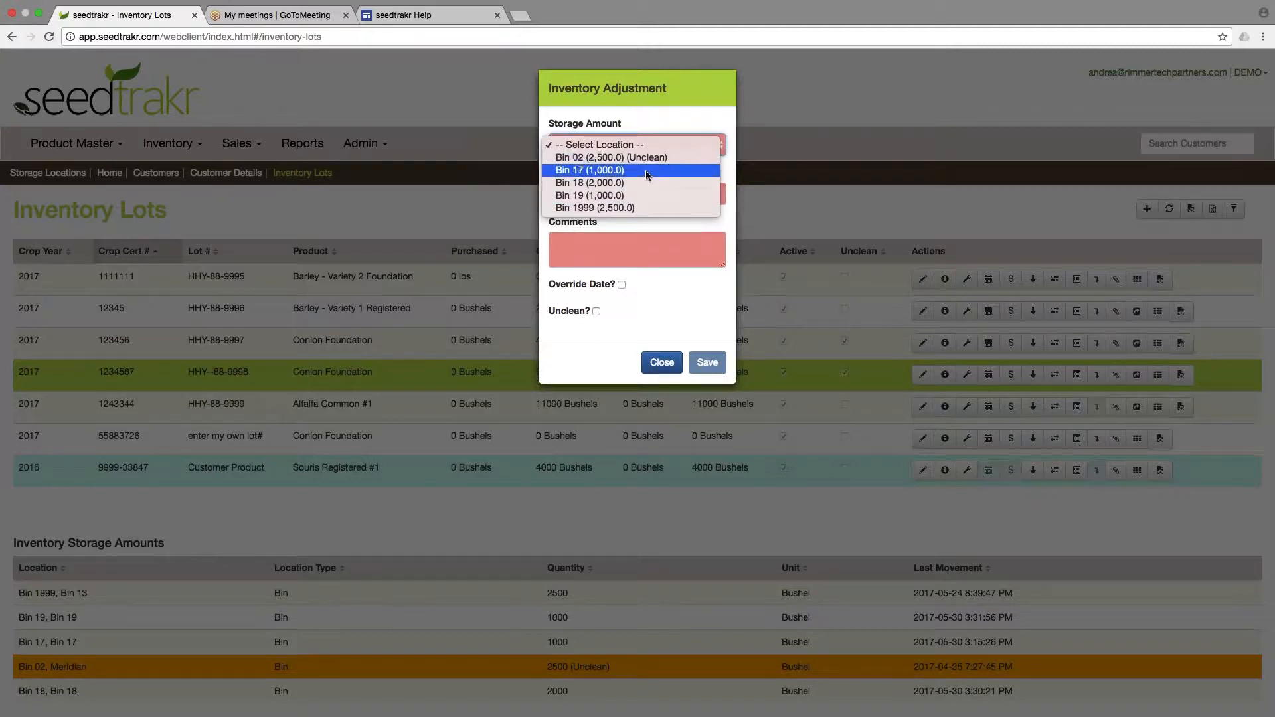
click(643, 195)
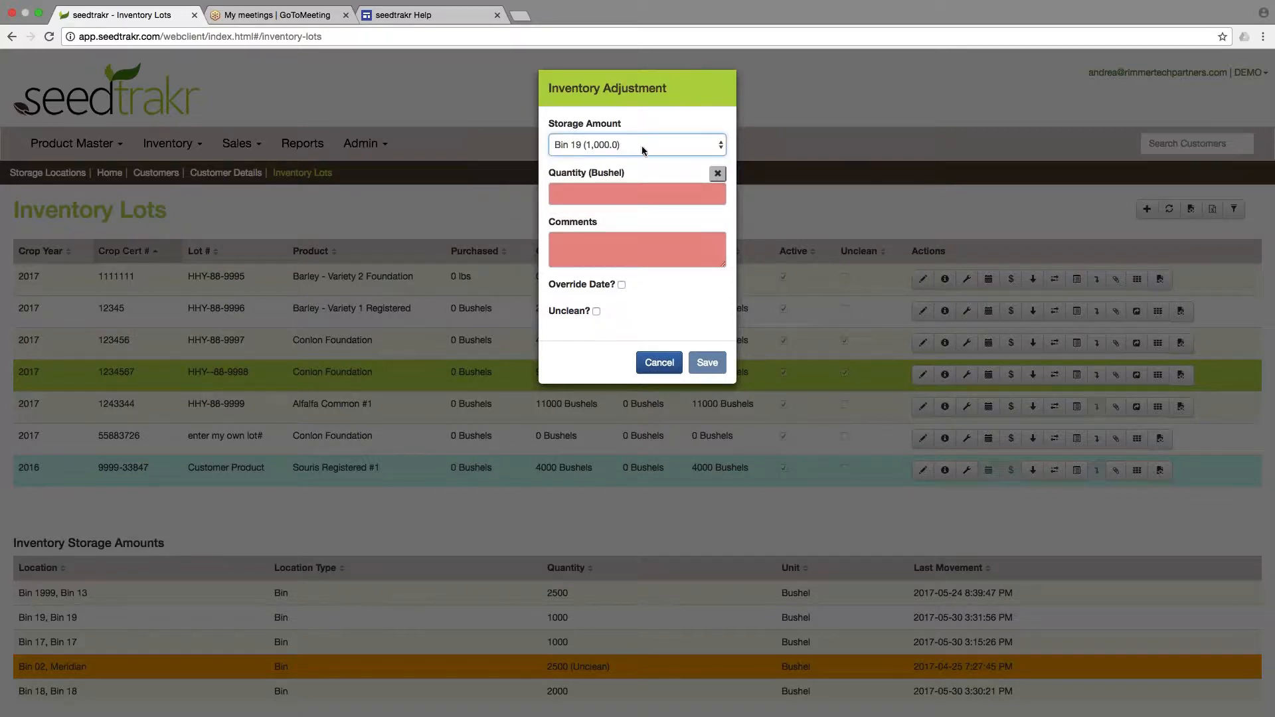
Set the adjustment quantity to -1000 bushels, clearing the bin's full amount.
click(618, 194)
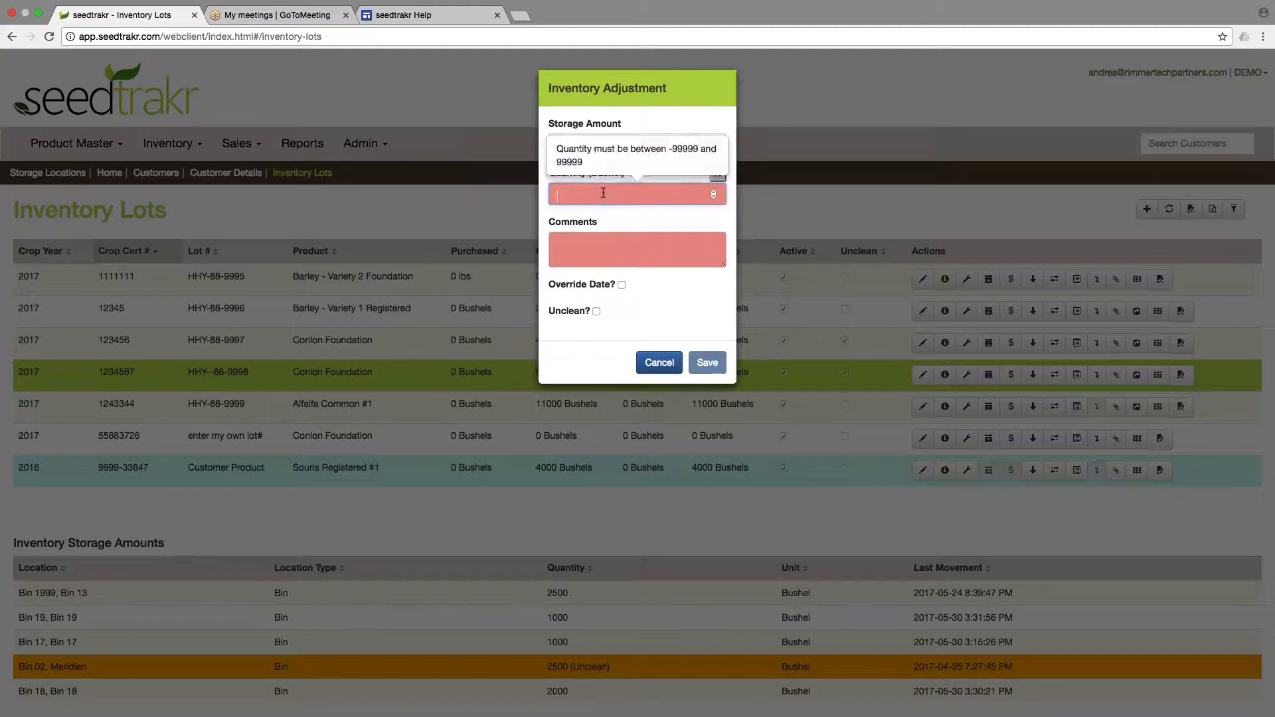
text(500)
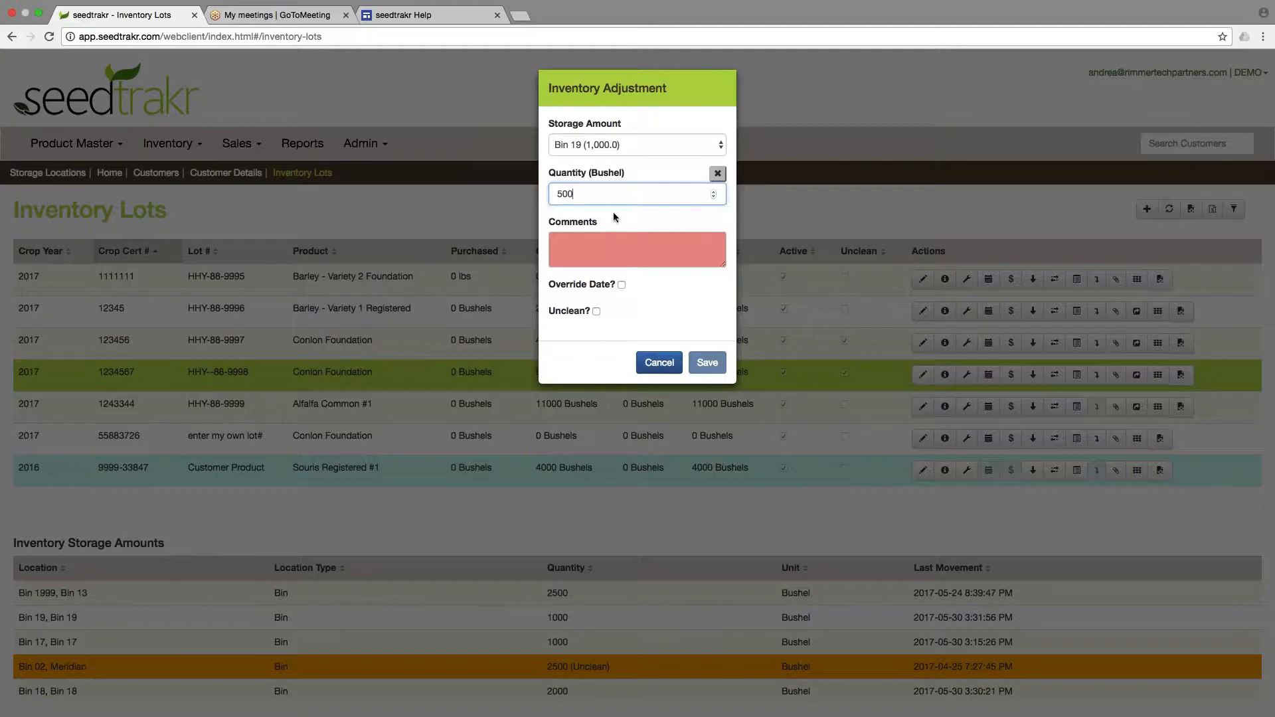
drag(575, 194, 533, 193)
key(BackSpace)
text(-500)
drag(621, 203, 537, 191)
key(BackSpace)
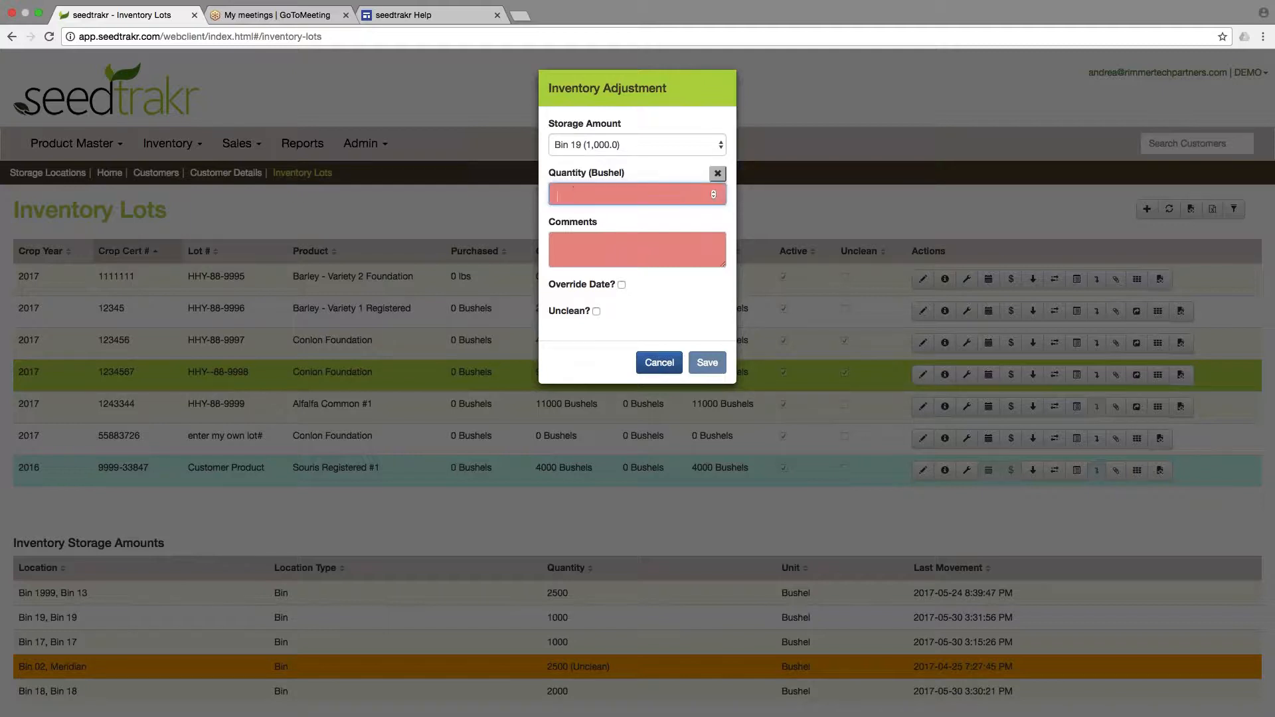
click(718, 175)
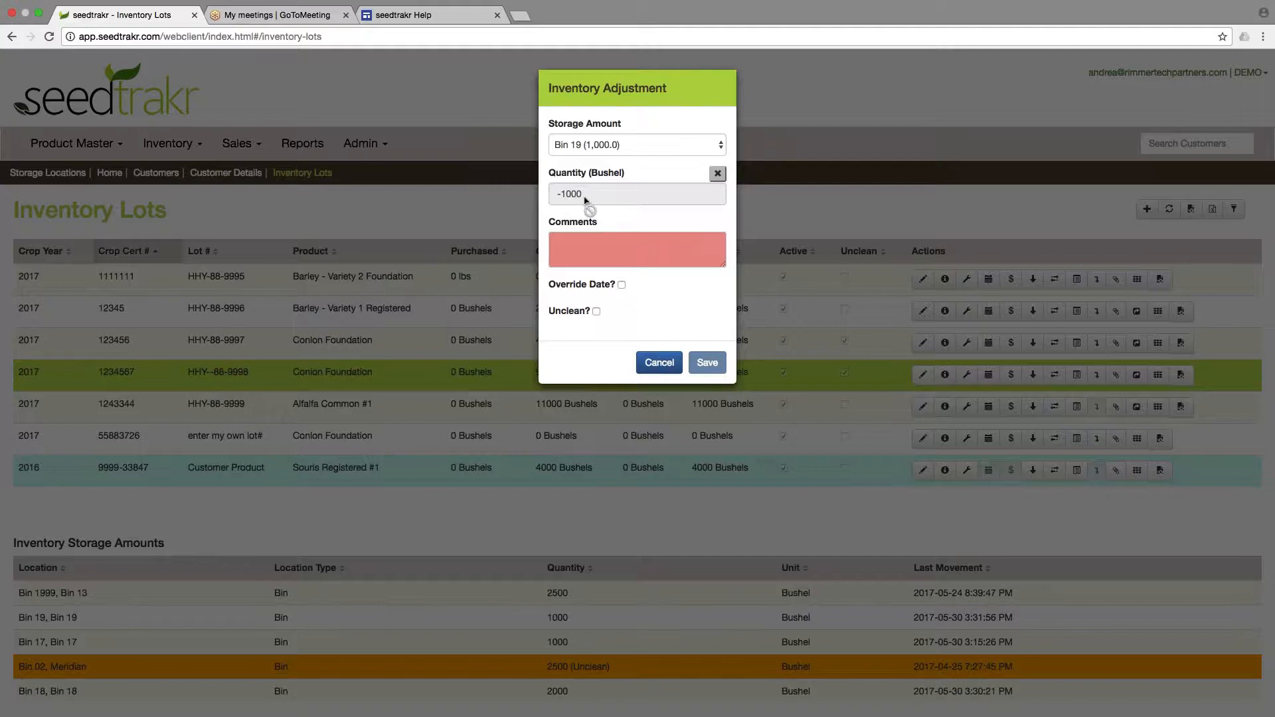
Enter the adjustment comment "mistake - fixing up qty".
click(623, 250)
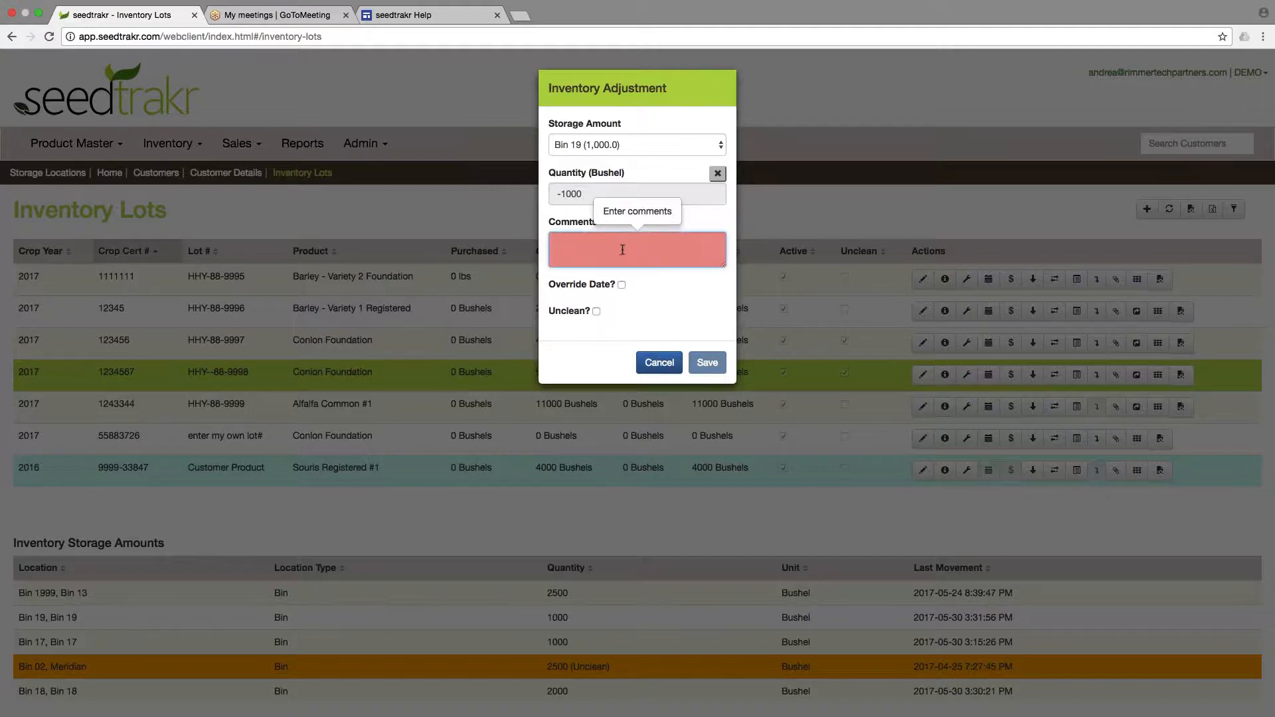
text(mis)
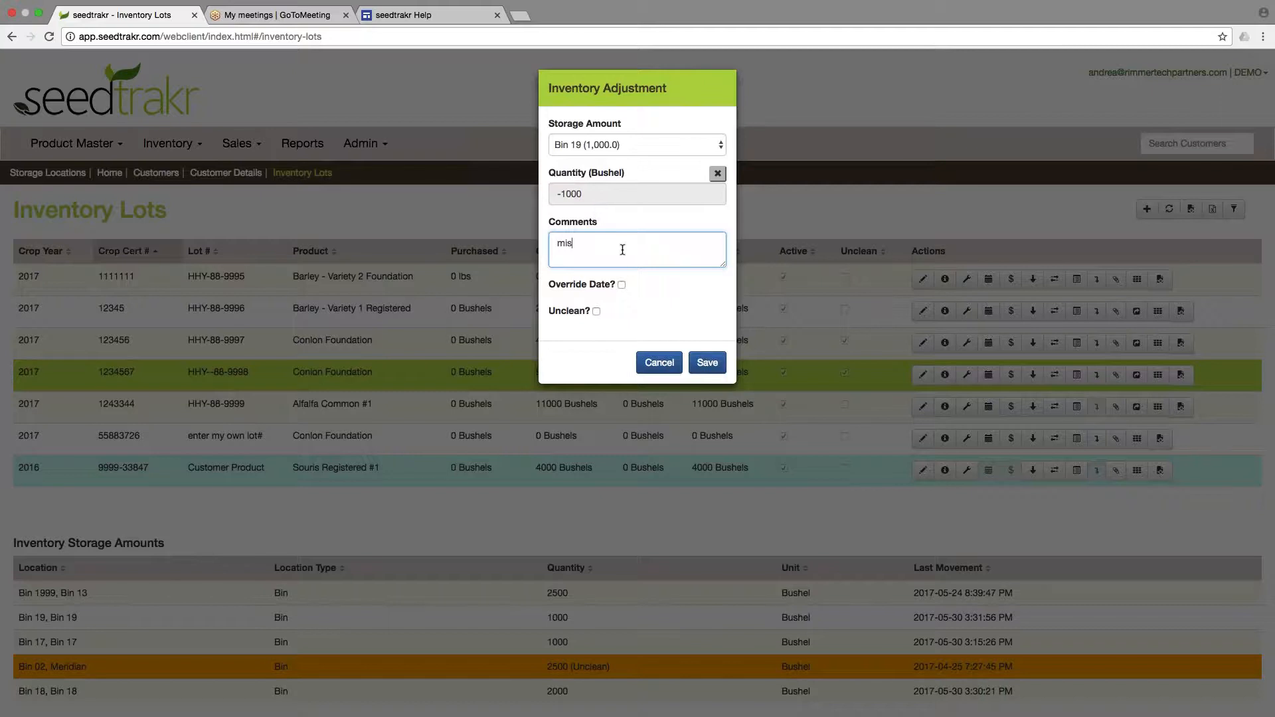
text(take - fixing up qty)
Save the inventory adjustment without overriding the date.
click(622, 285)
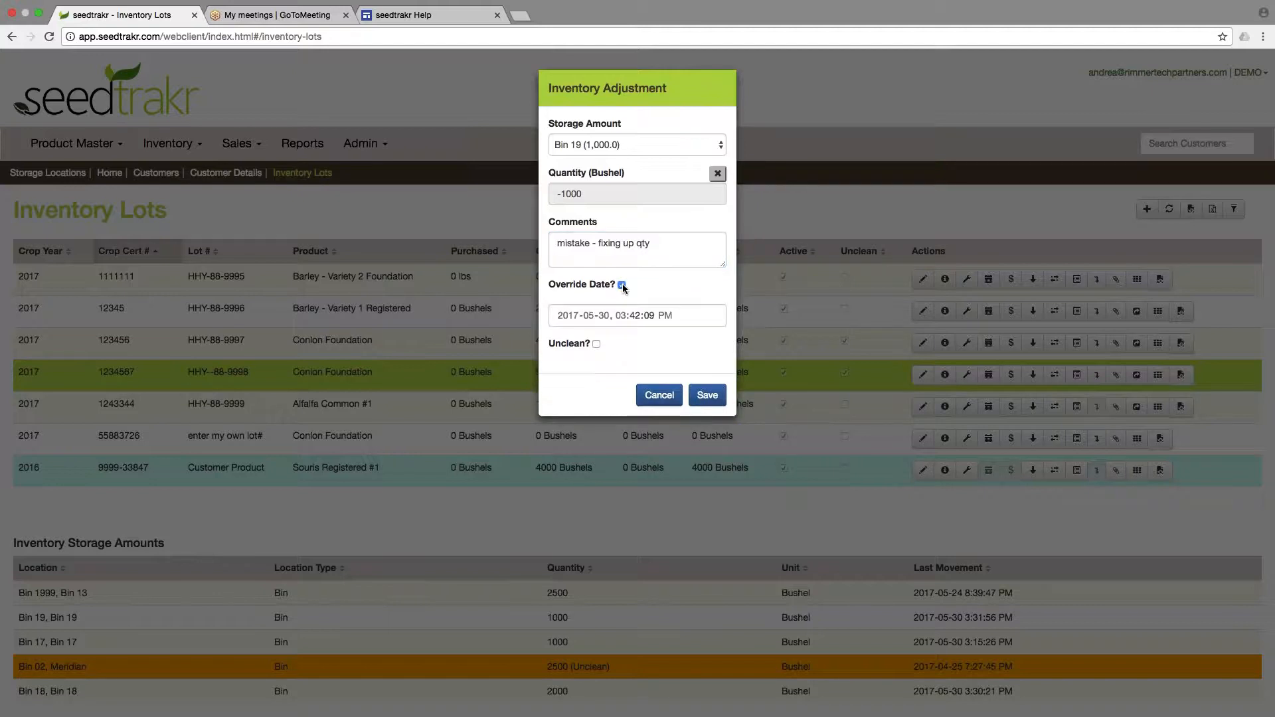
click(622, 284)
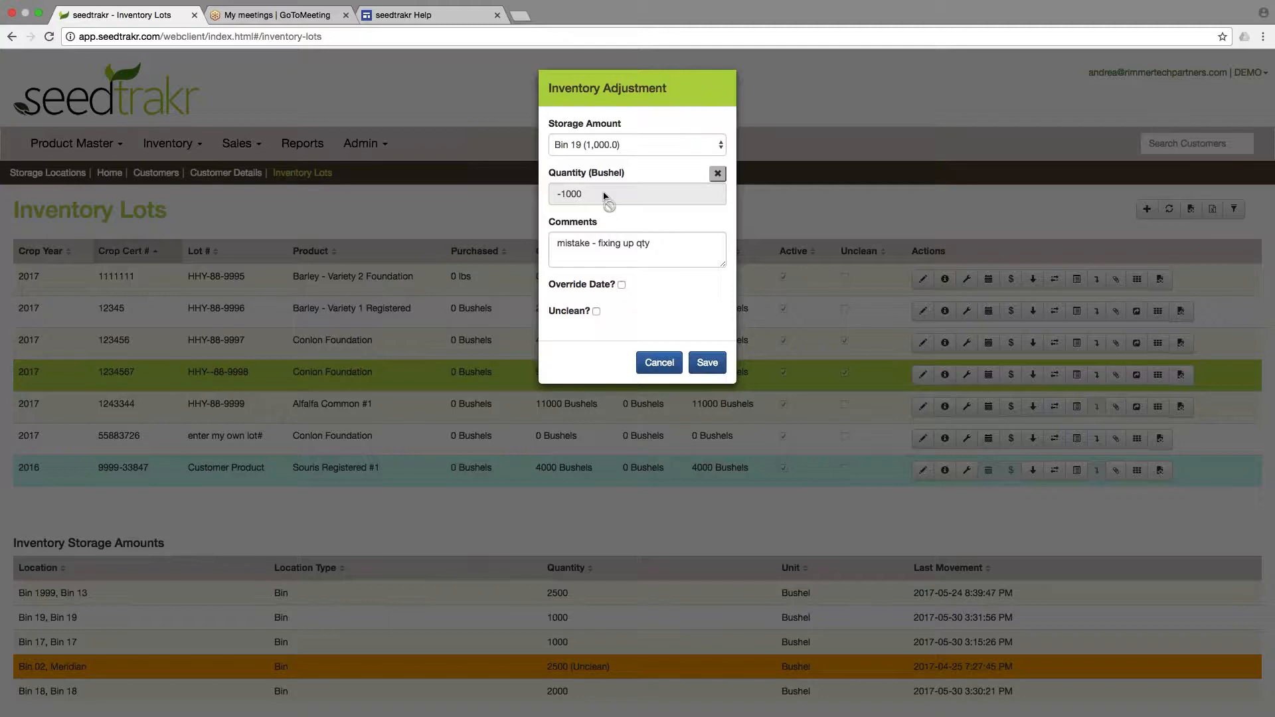
click(707, 363)
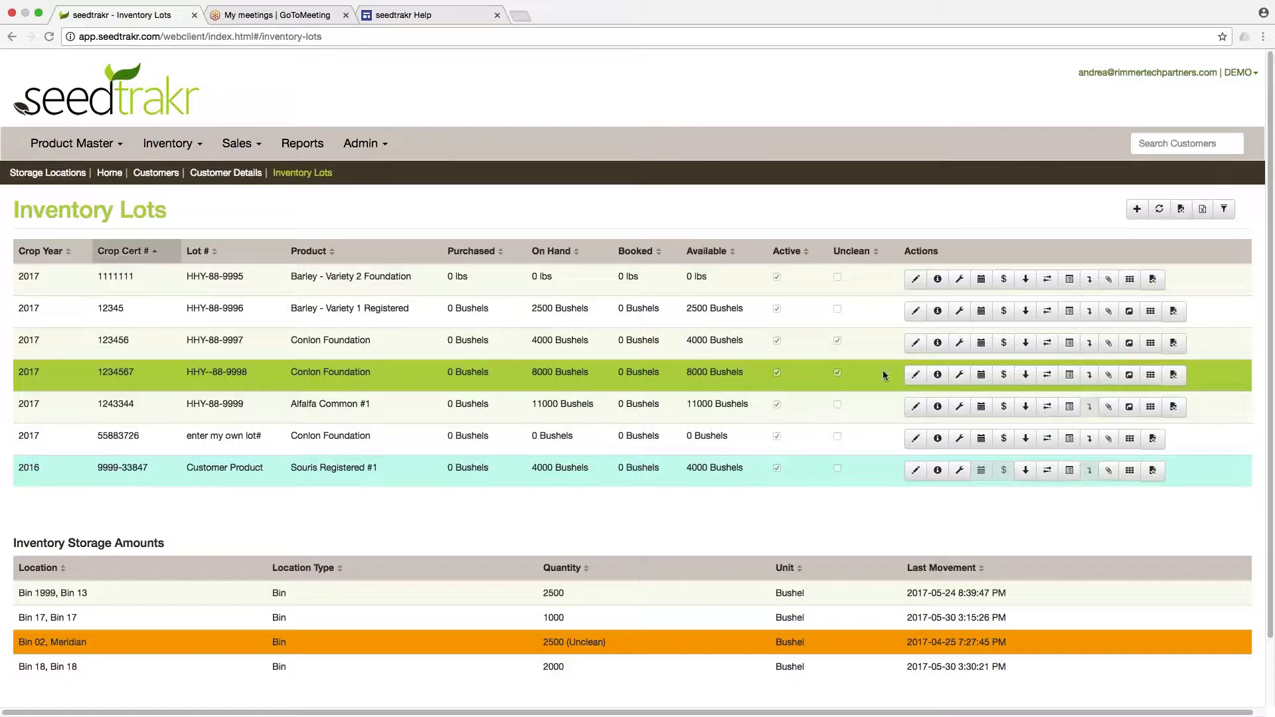
Open Transfer Inventory for lot HHY--88-9998 and choose Bin 17 as the source location.
click(1048, 376)
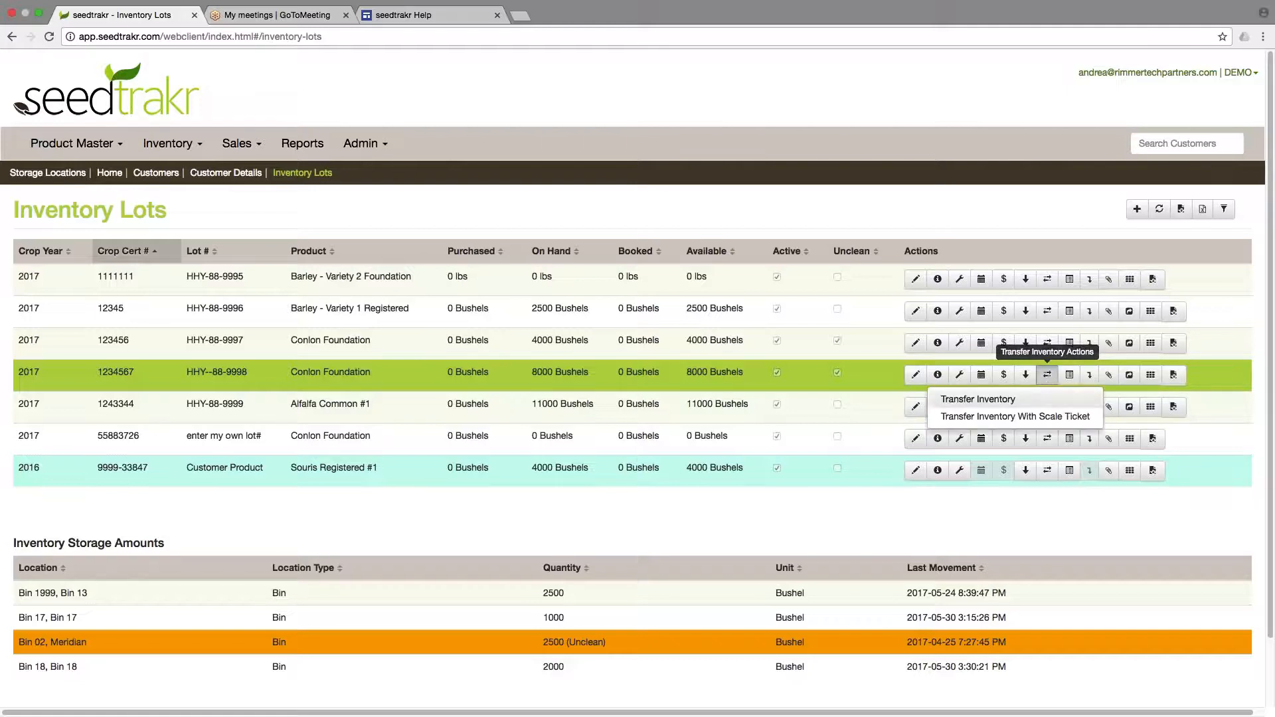
click(1009, 399)
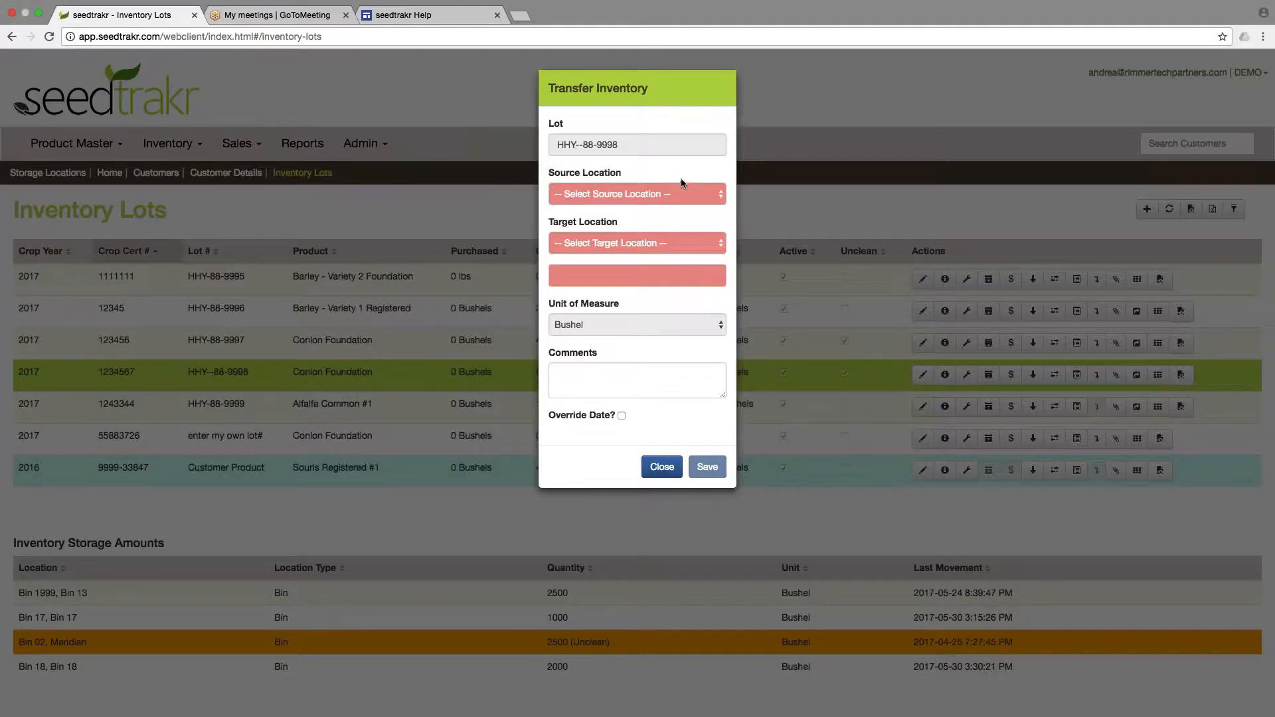
click(643, 201)
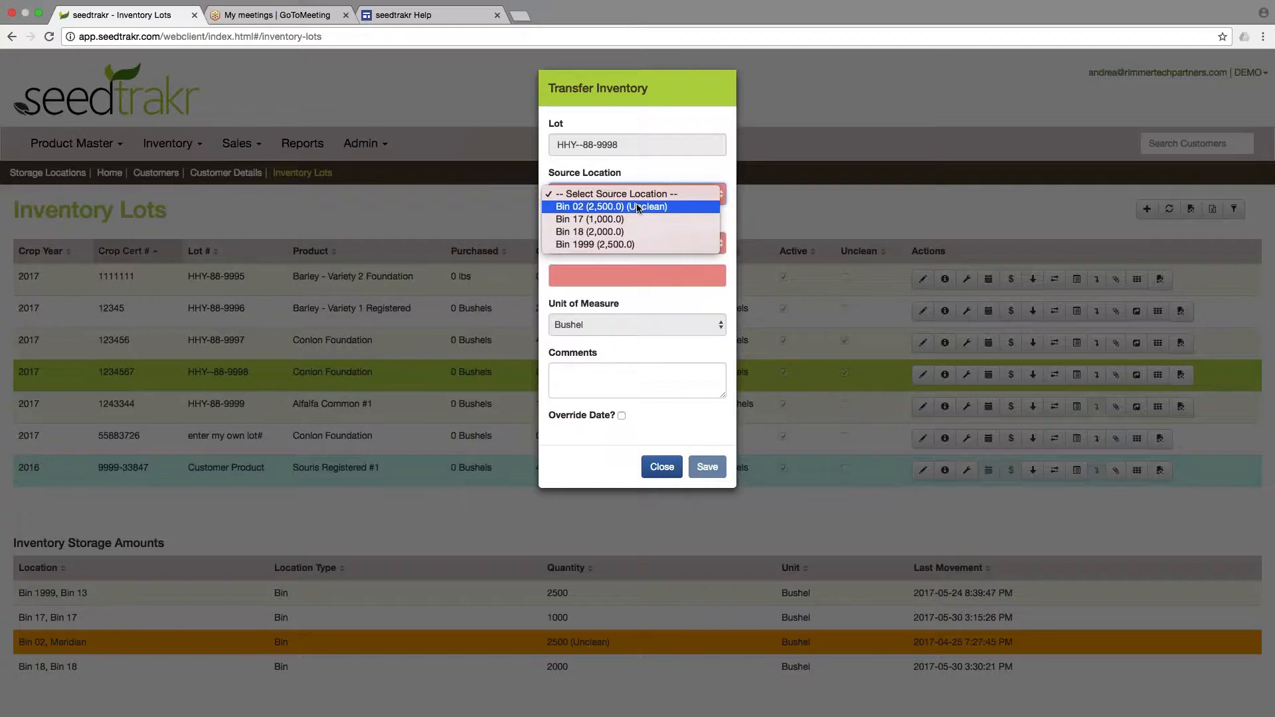
click(638, 219)
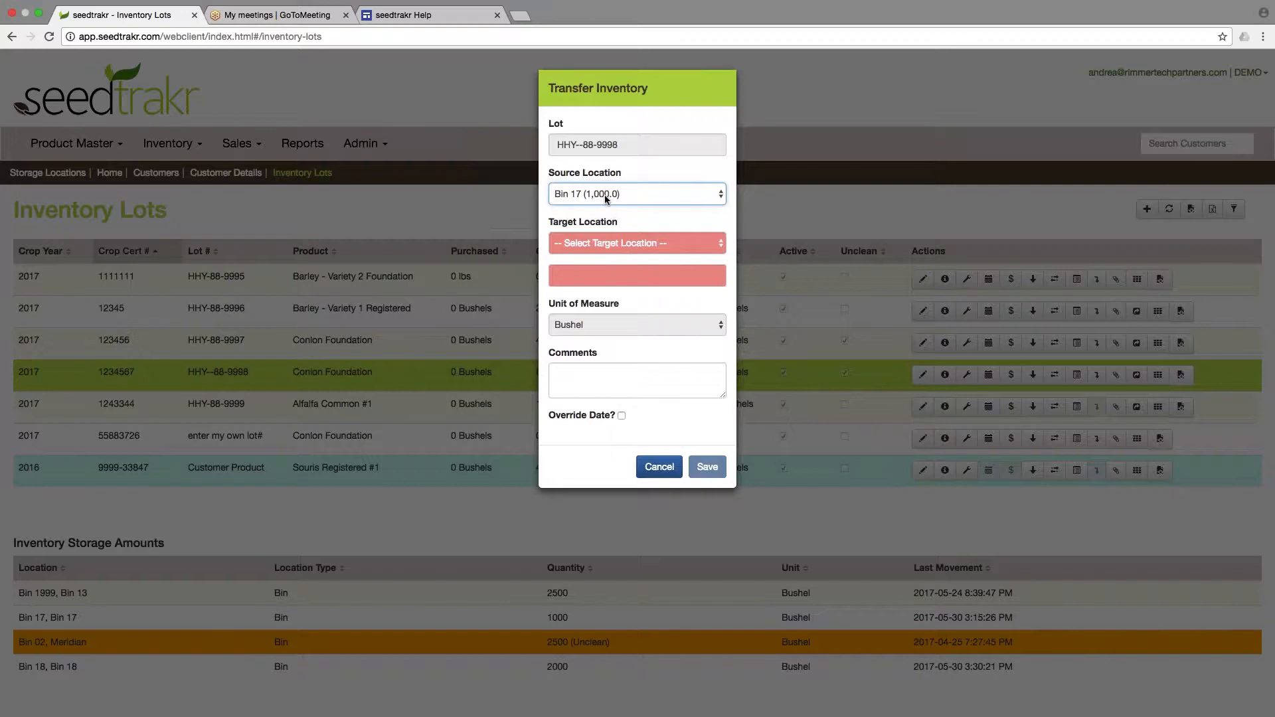
Set the target location to Bin 19 and the transfer quantity to 1000 bushels.
click(625, 243)
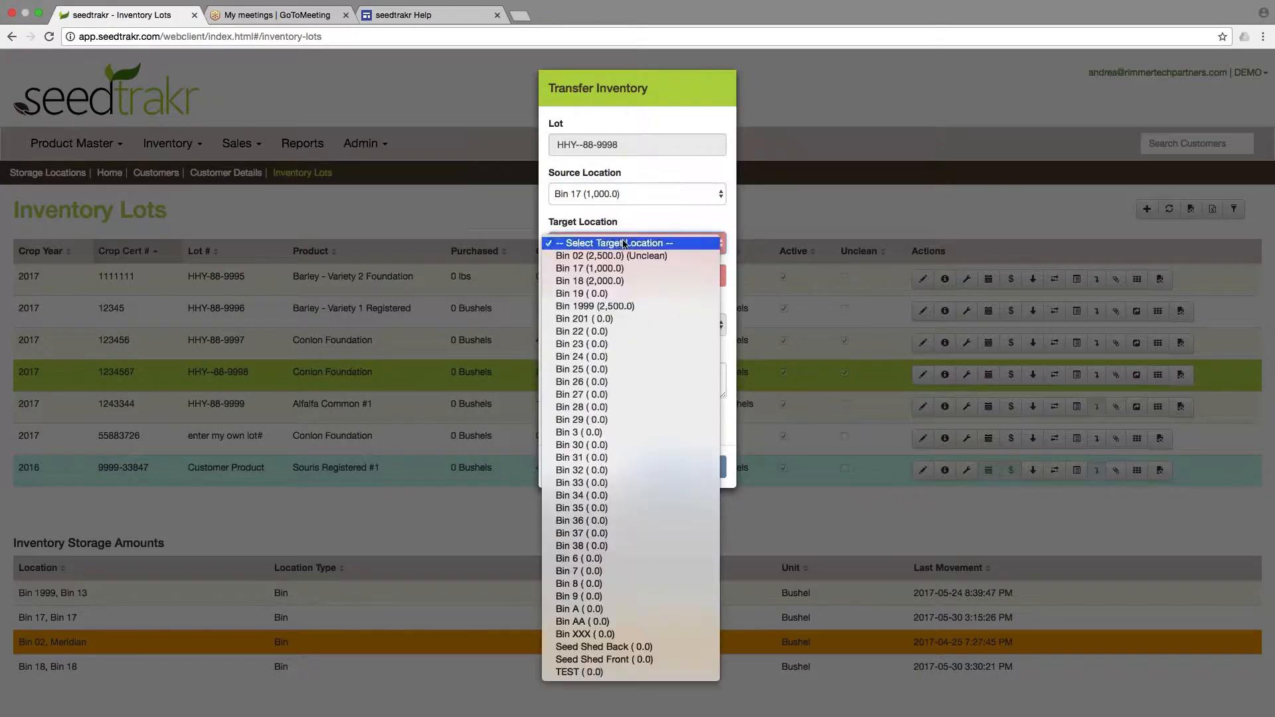
click(625, 295)
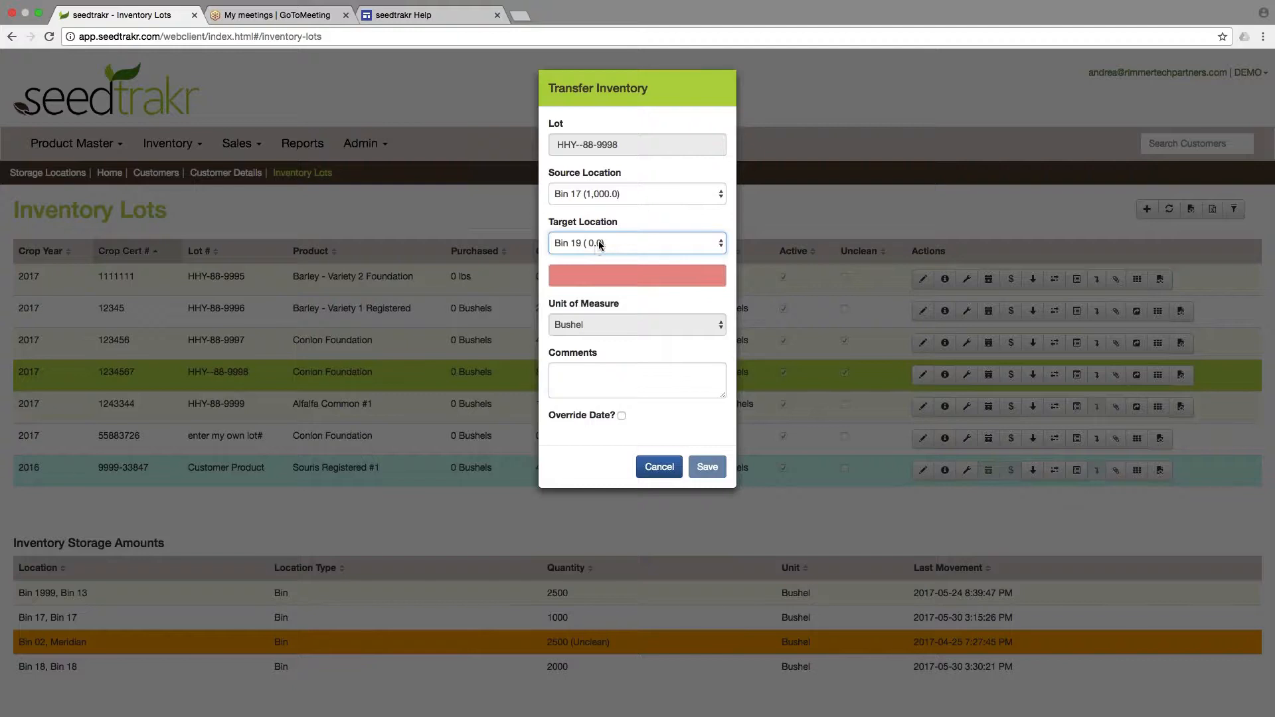
click(625, 274)
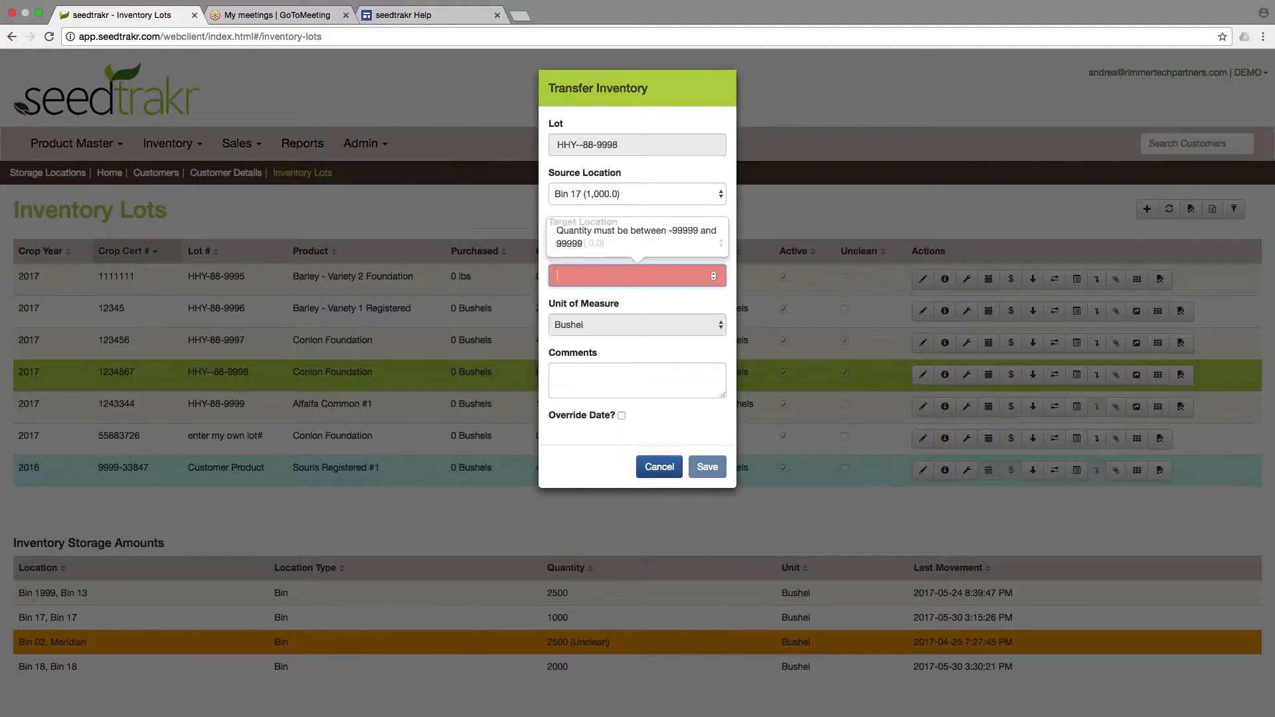
text(1000)
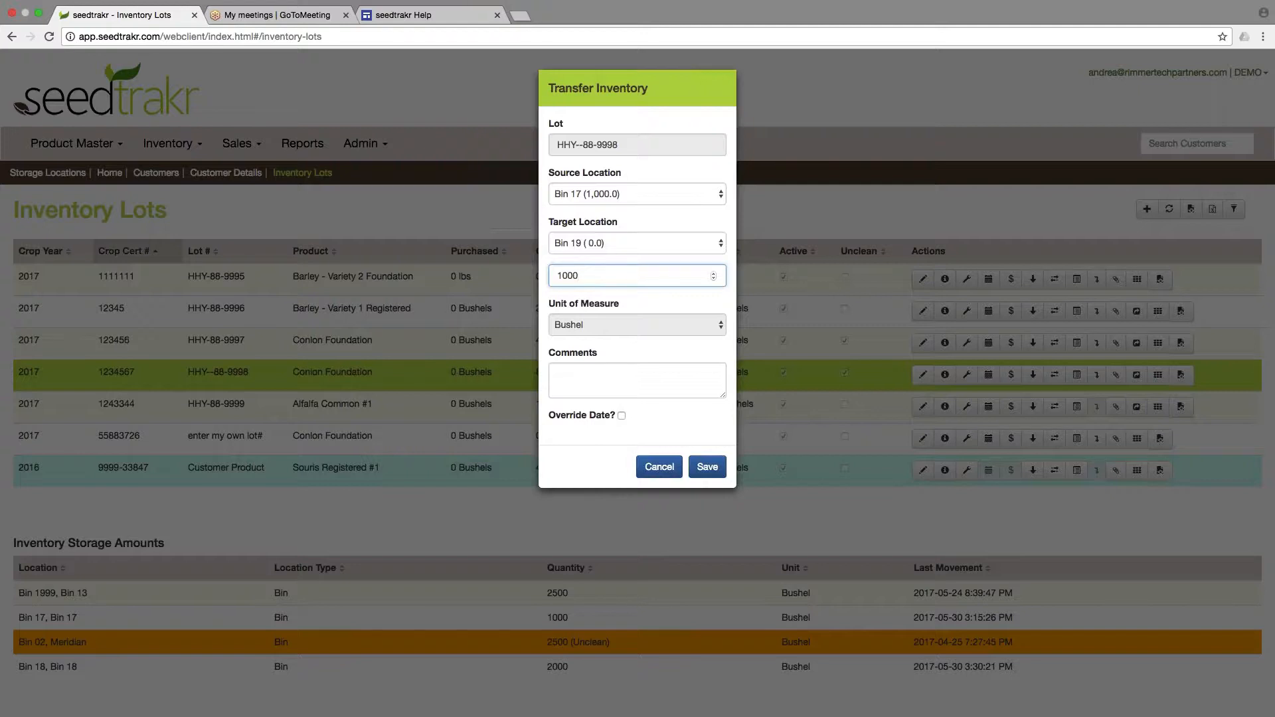
Enter the comment "clean out" and save the transfer without overriding the date.
click(616, 369)
text(clean out)
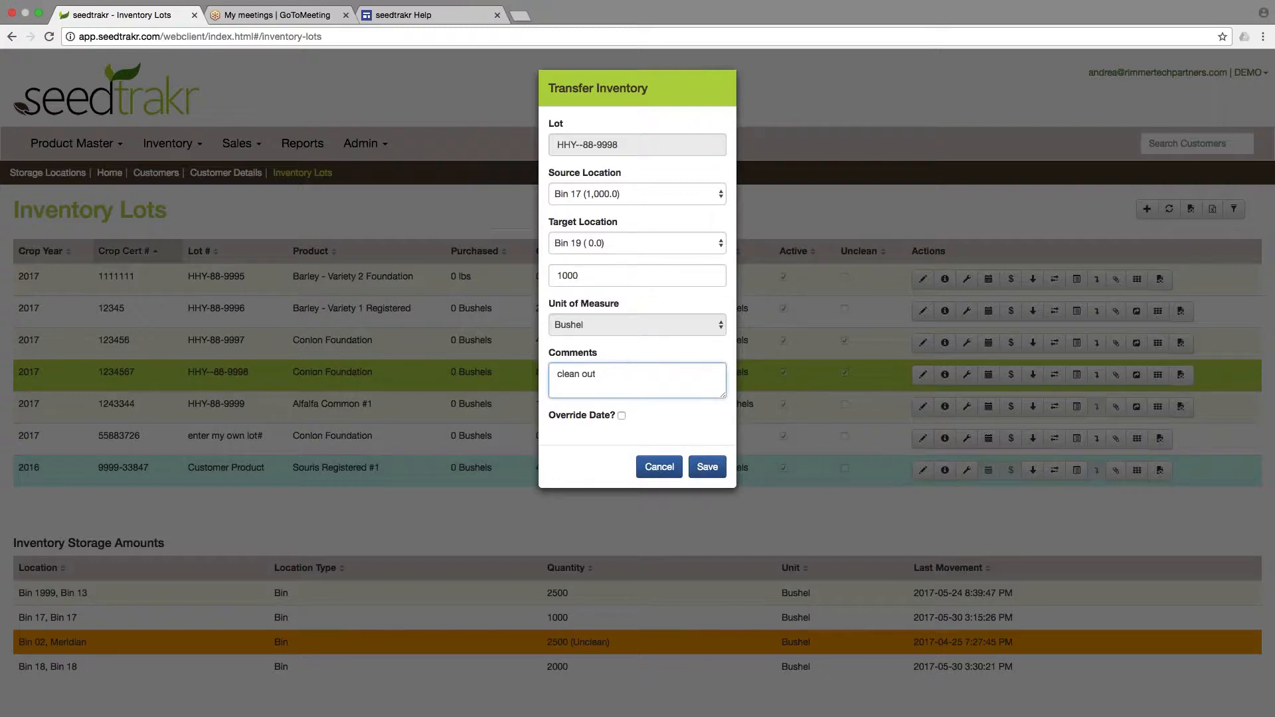
click(621, 416)
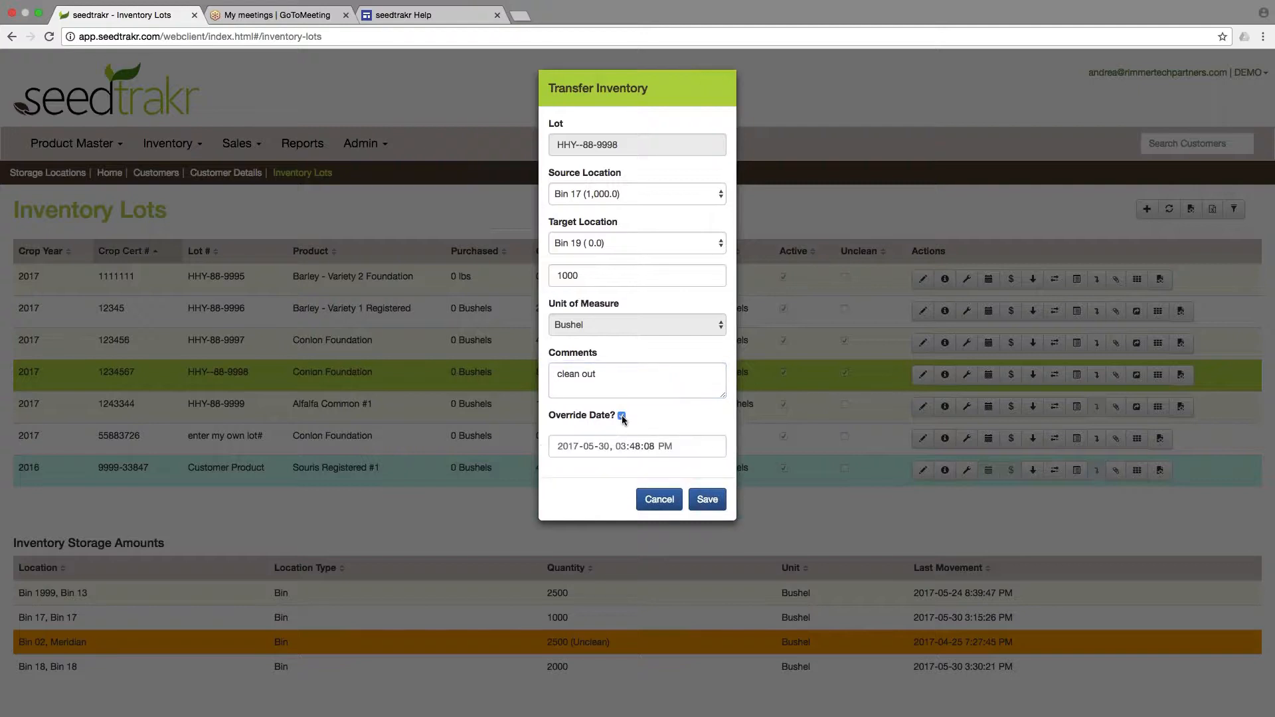
click(621, 417)
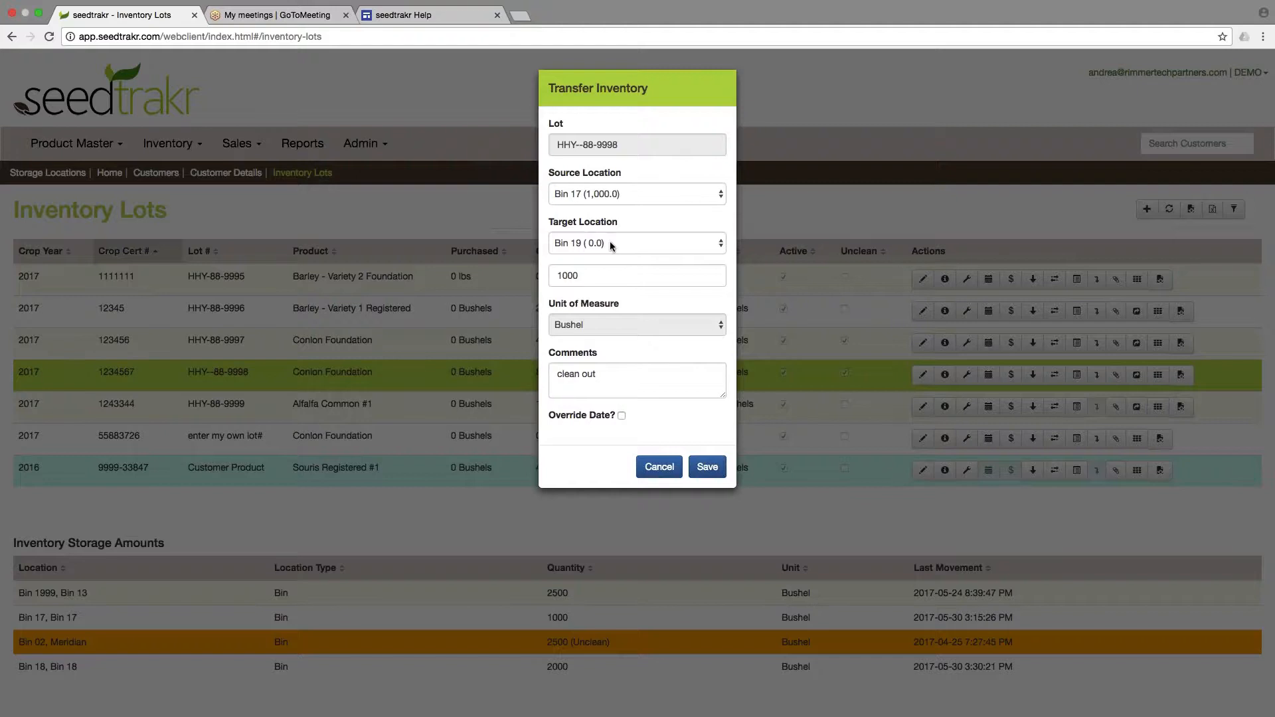
click(707, 469)
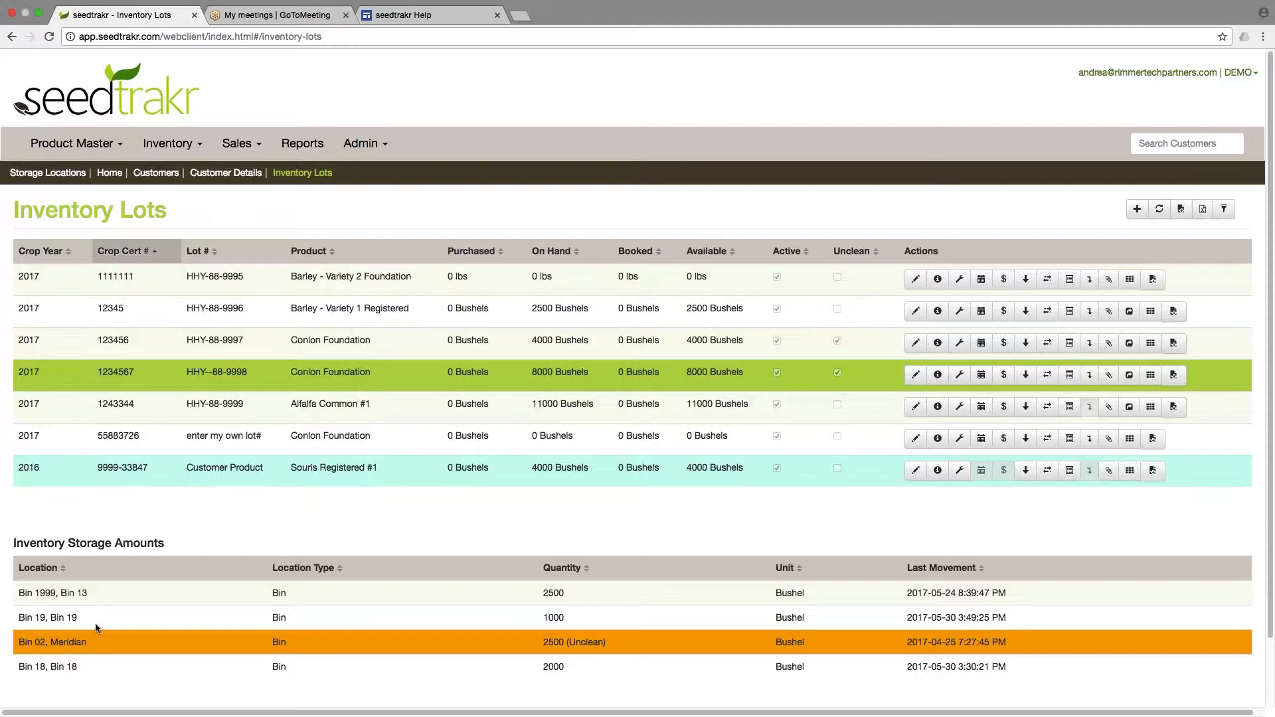
Open Transfer Inventory With Scale Ticket for the same lot and choose Bin 19 as the source.
drag(19, 618, 1032, 613)
click(1031, 613)
click(1048, 374)
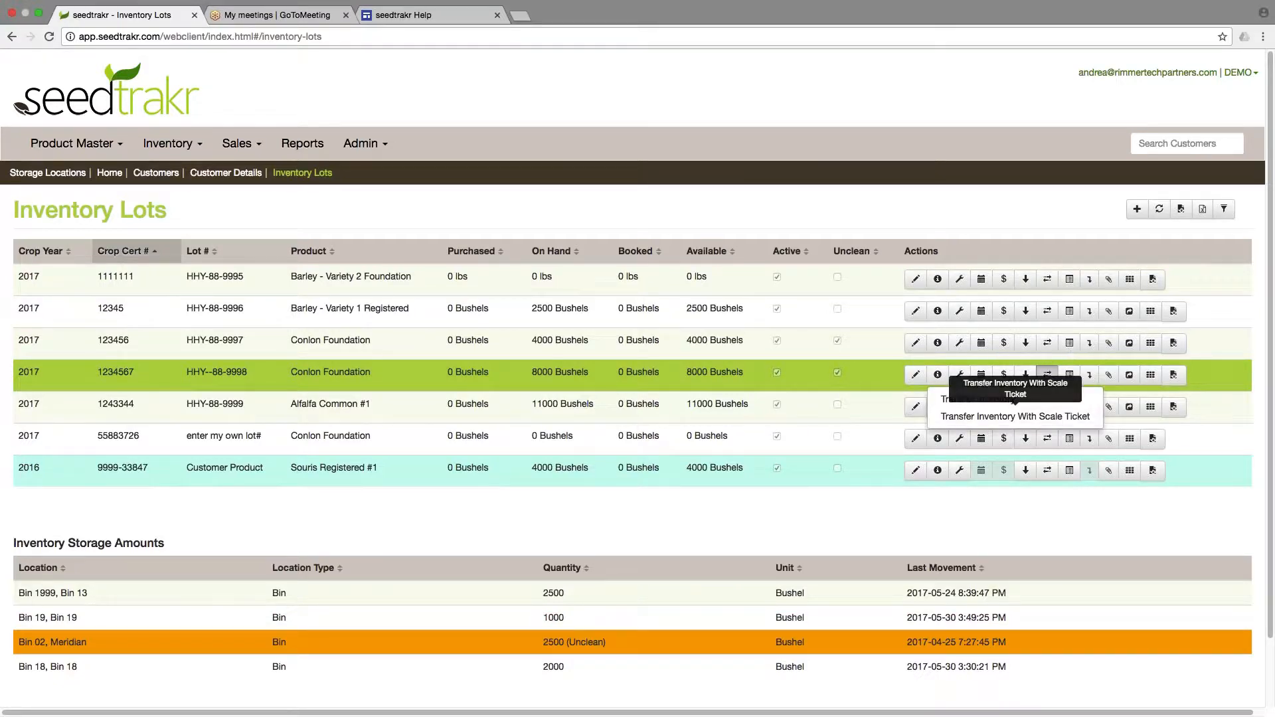
click(1053, 418)
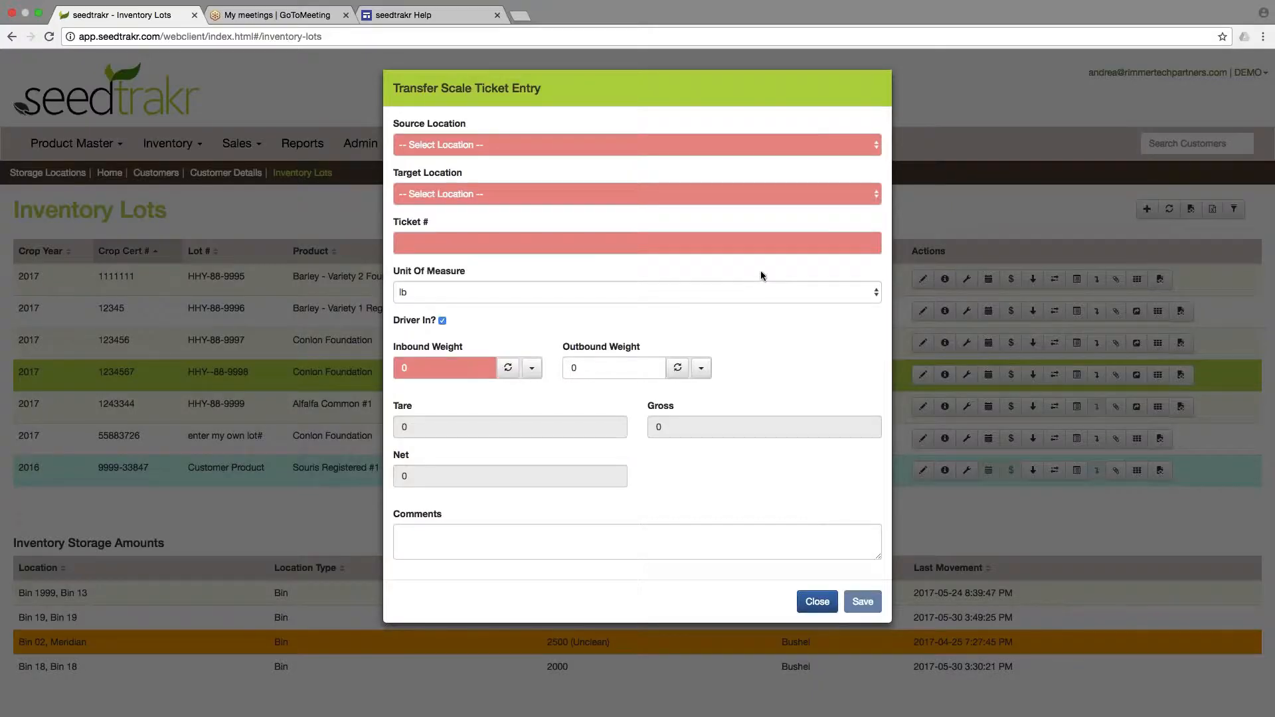
click(588, 146)
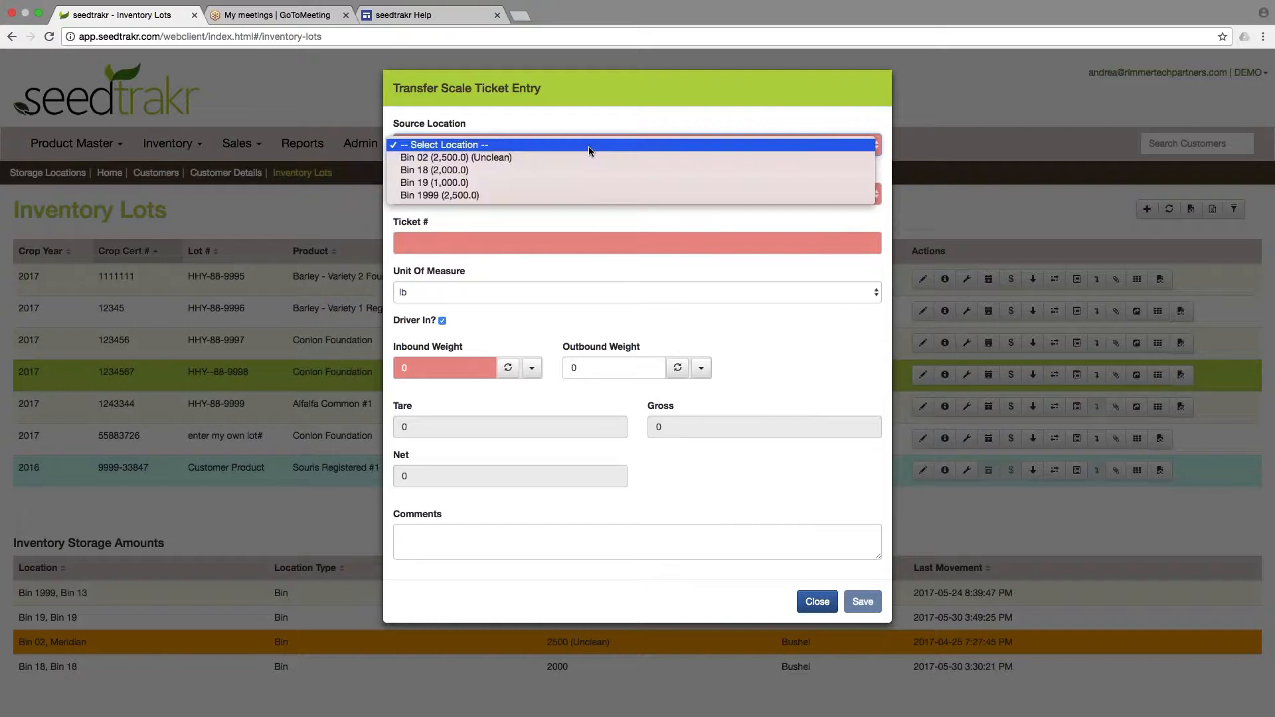
click(577, 184)
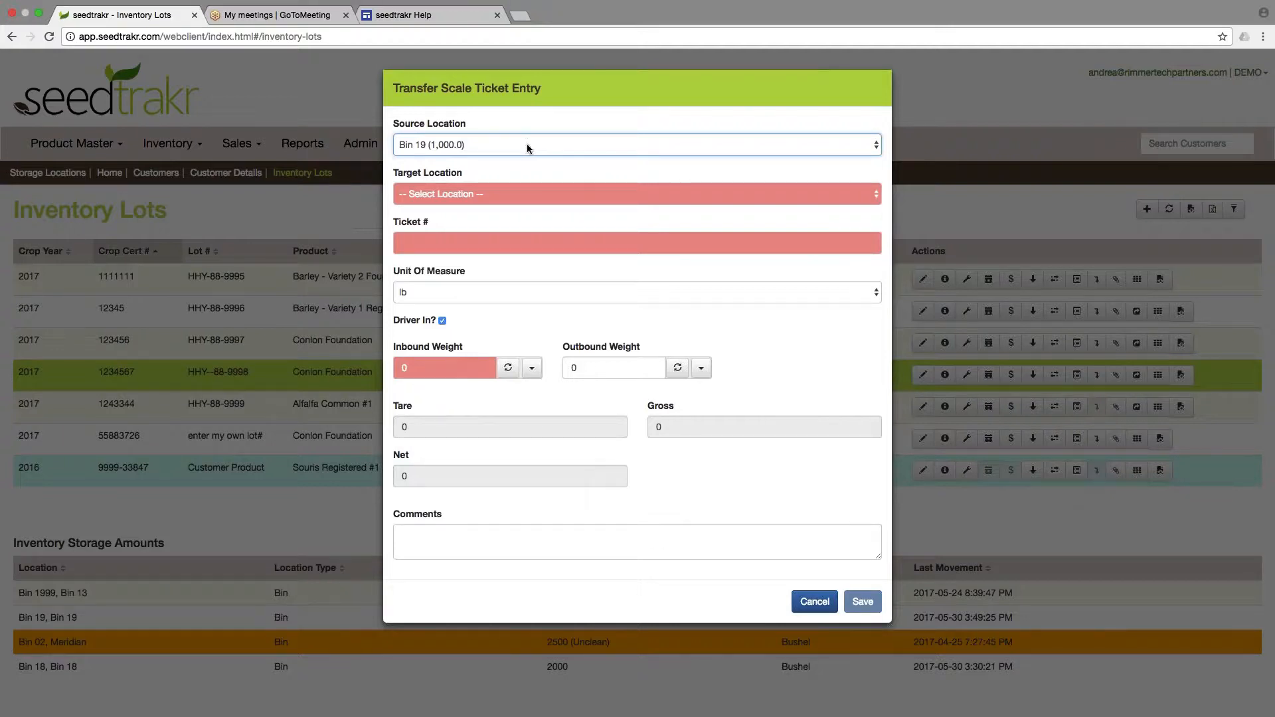
Set the target location to Bin 17 and enter ticket number 123456.
click(570, 199)
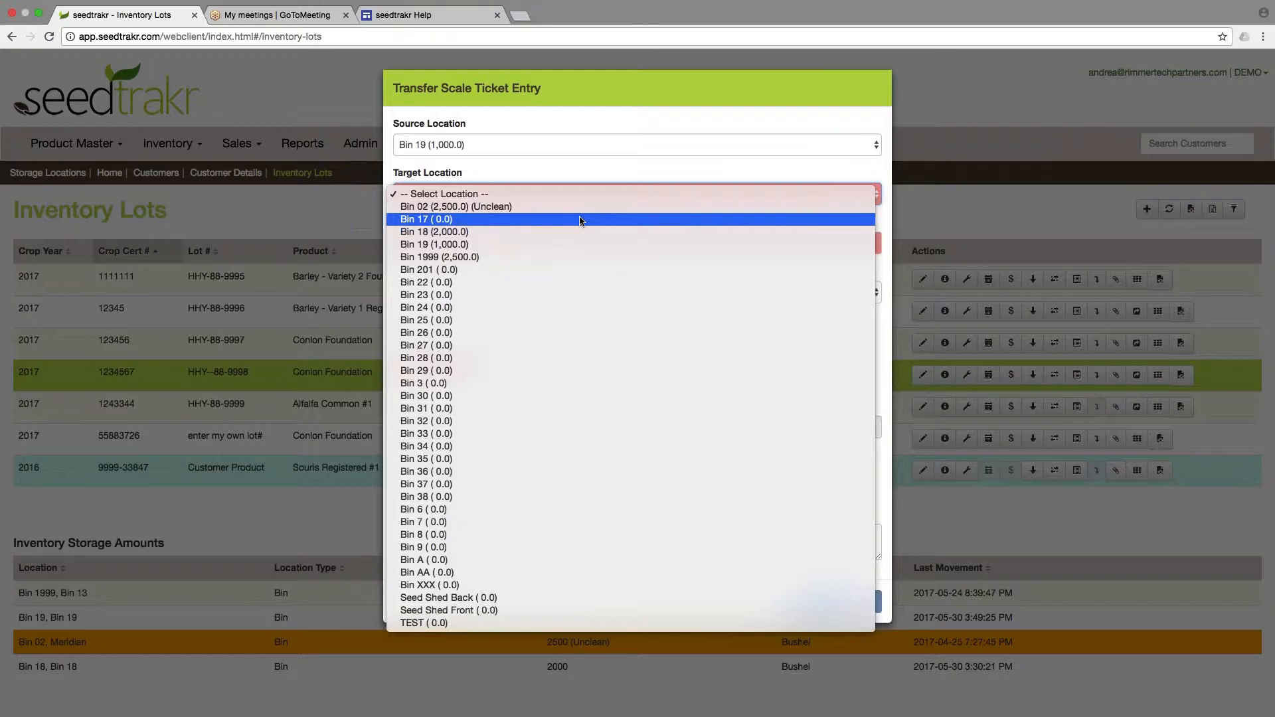
click(591, 222)
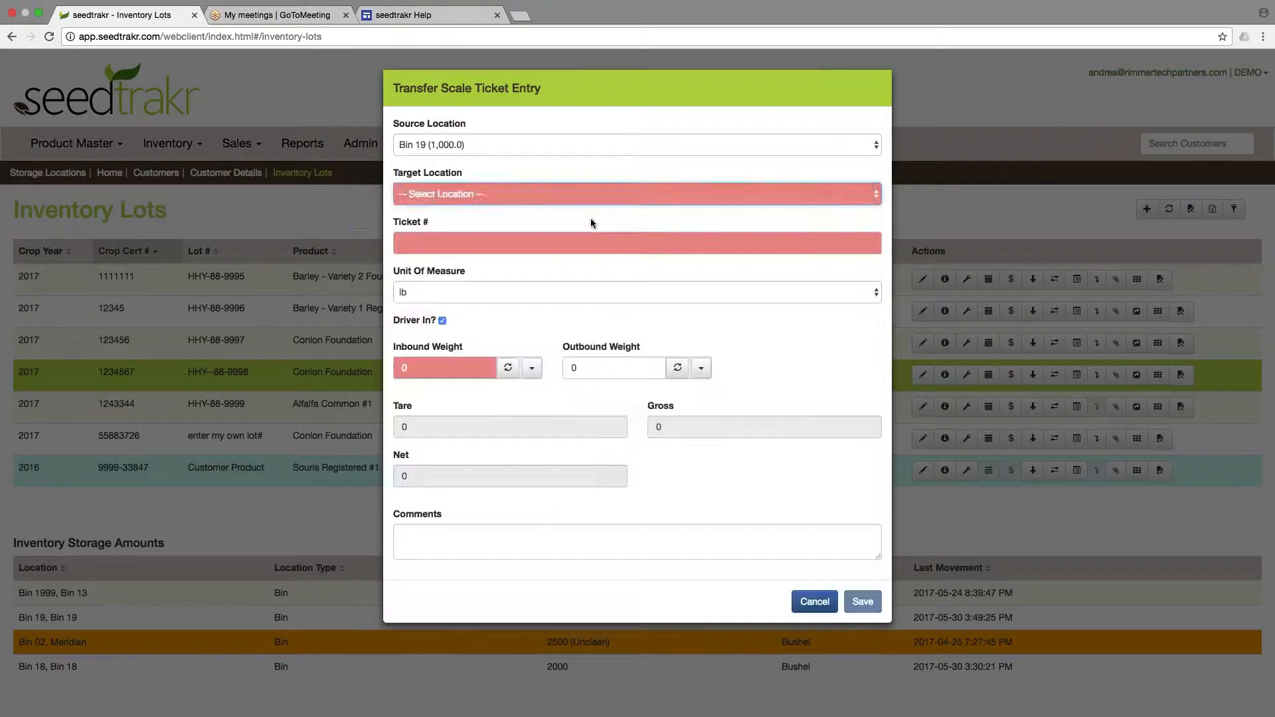
click(494, 243)
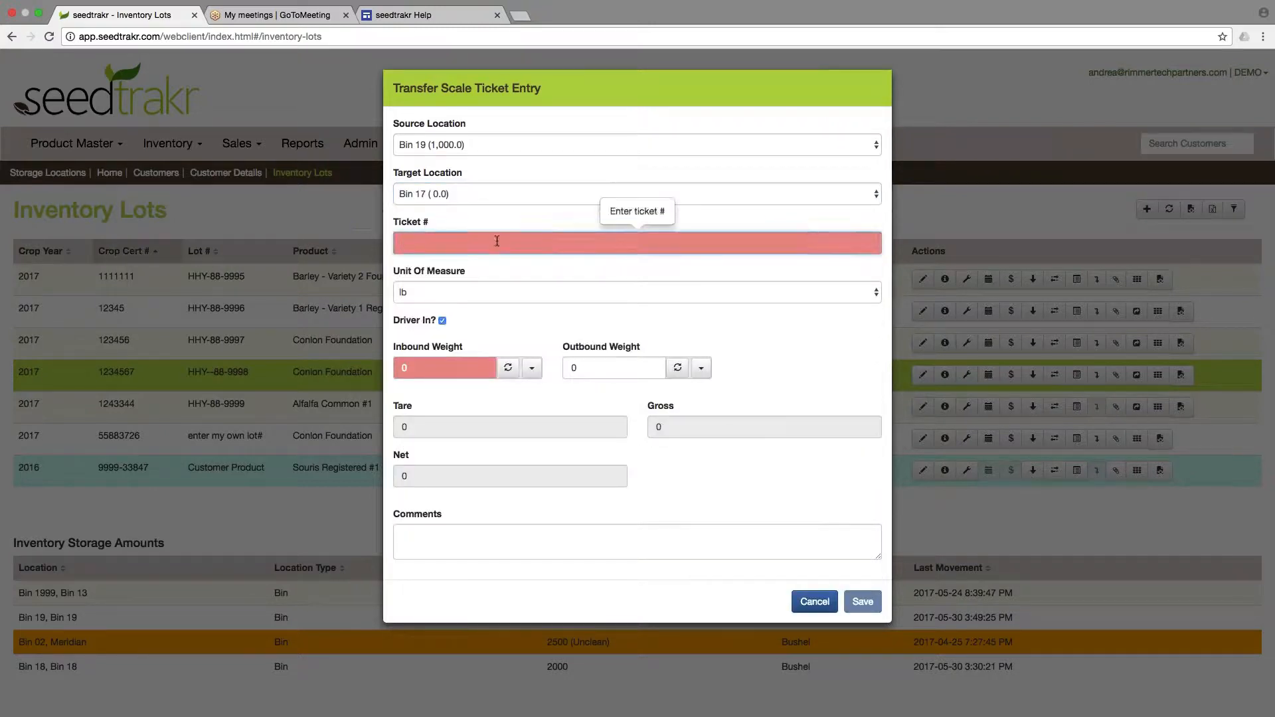
text(123456)
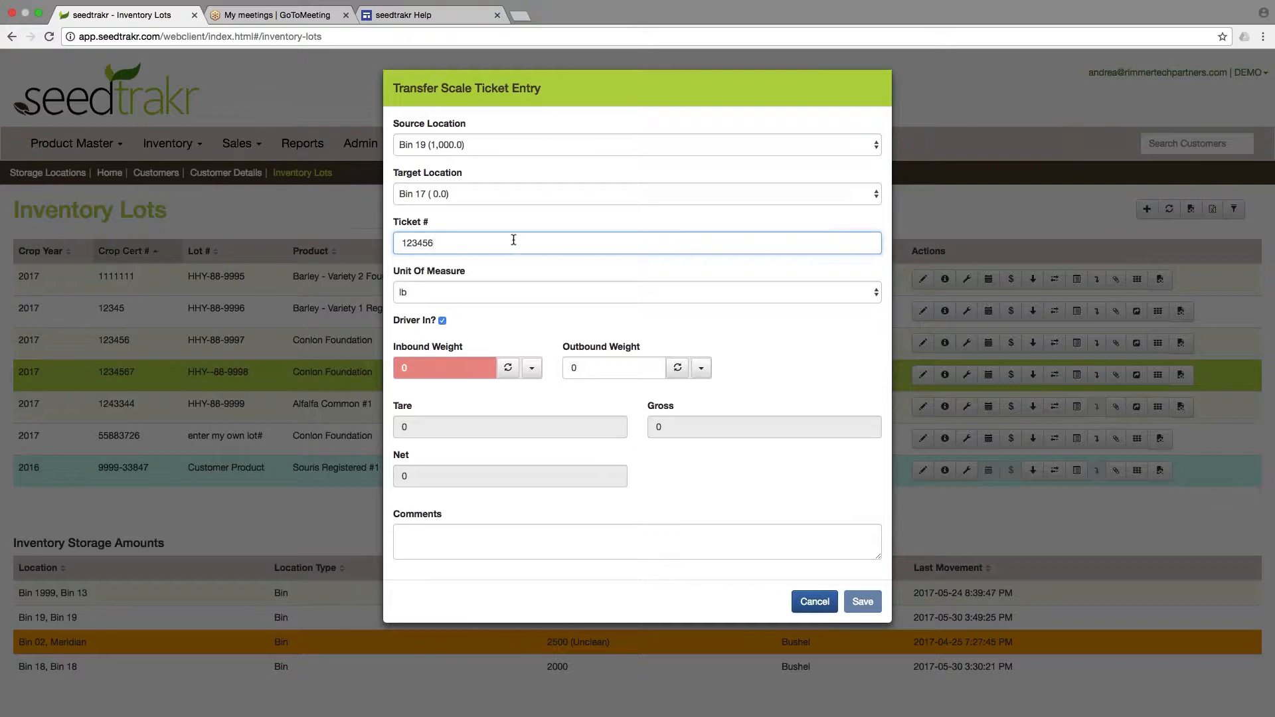
Set the inbound weight to 48000 lb and save the scale ticket transfer.
click(436, 367)
key(BackSpace)
text(48000)
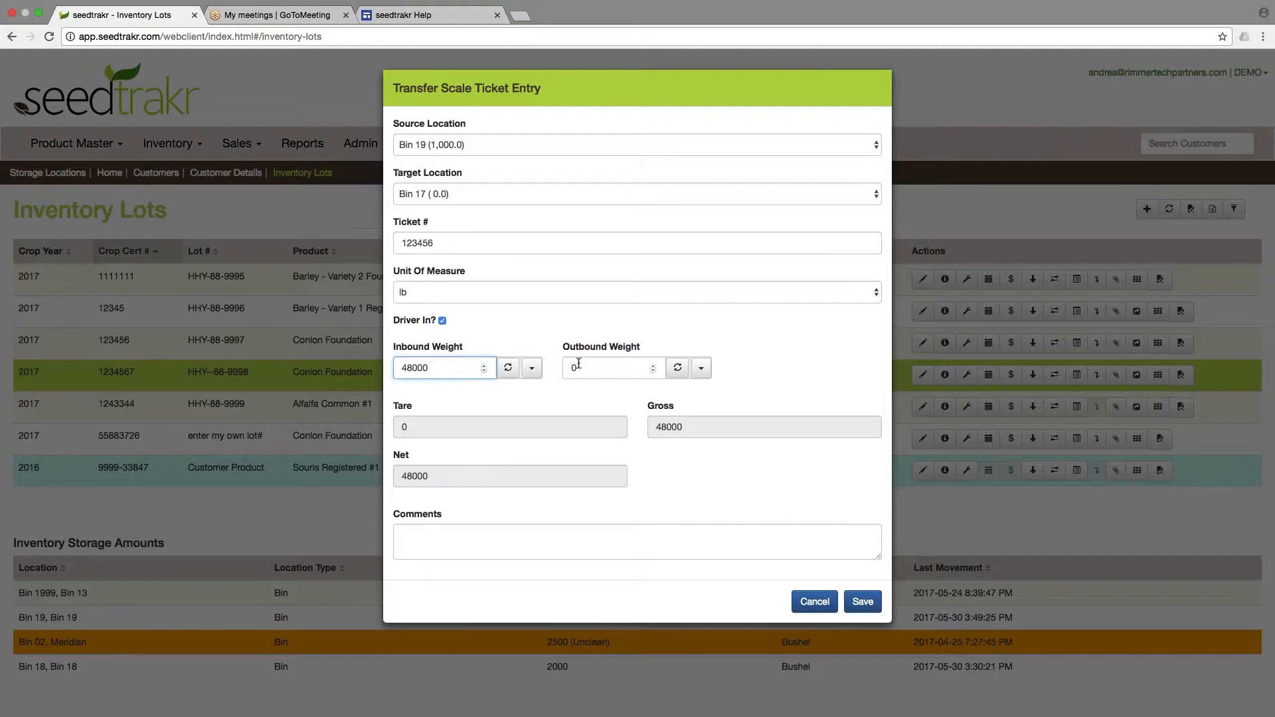
click(863, 602)
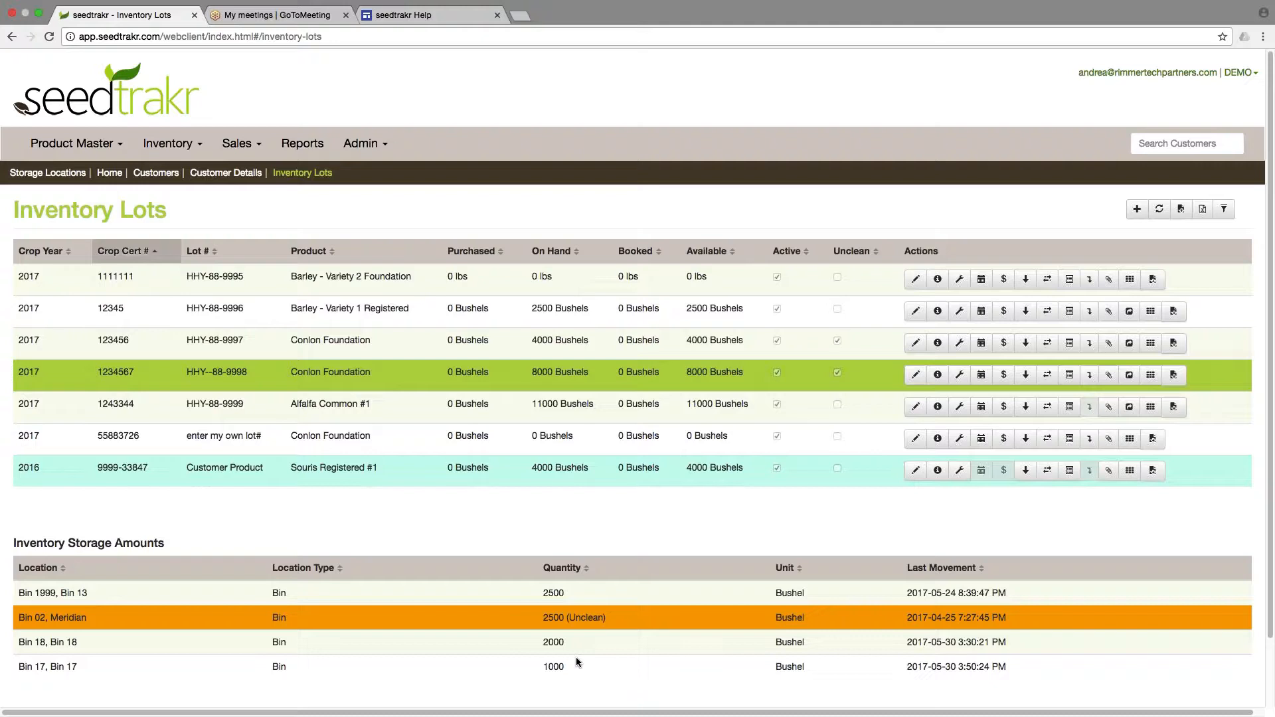
Open the lot's inventory movement history, review the transfers, and close it.
click(1071, 376)
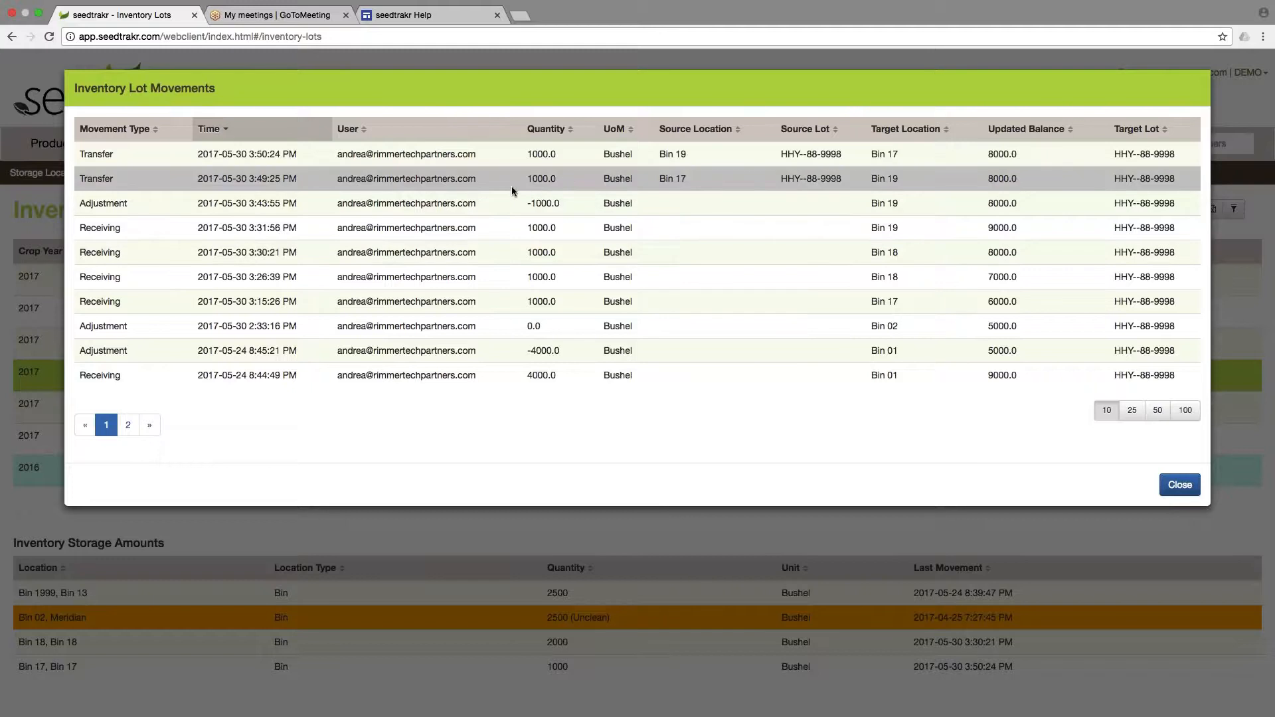
mouse_move(511, 187)
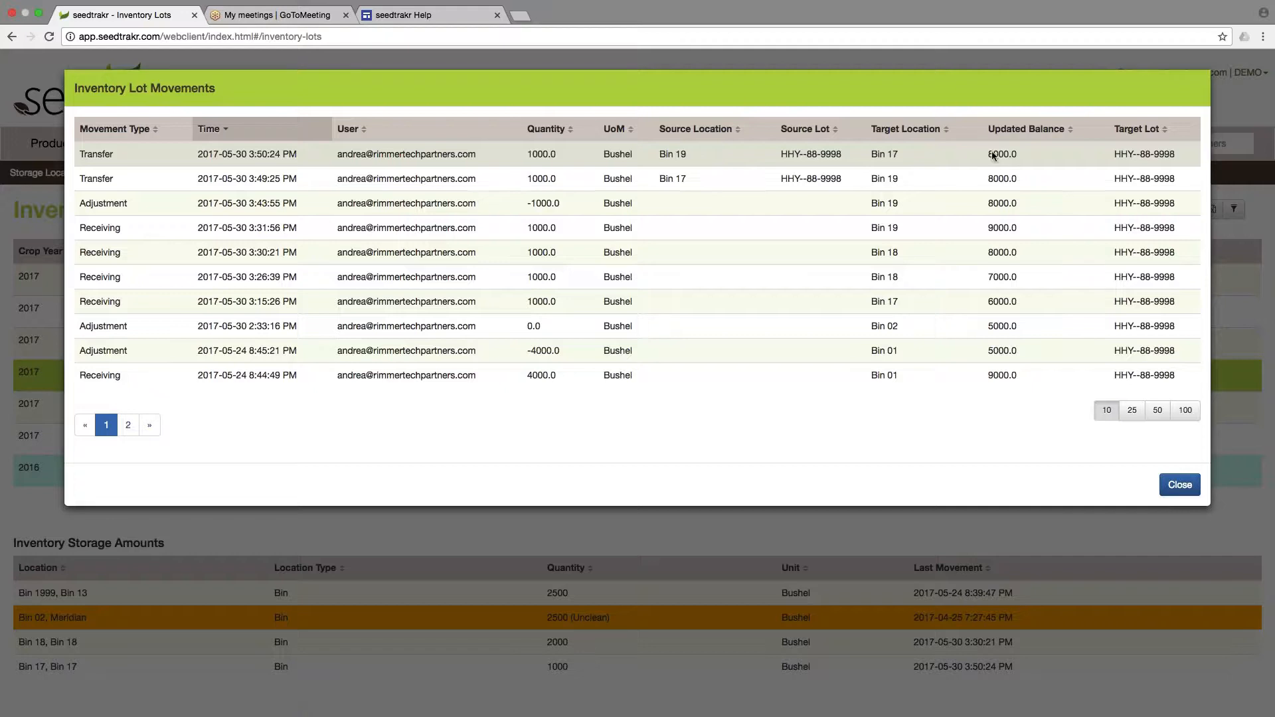
click(1180, 485)
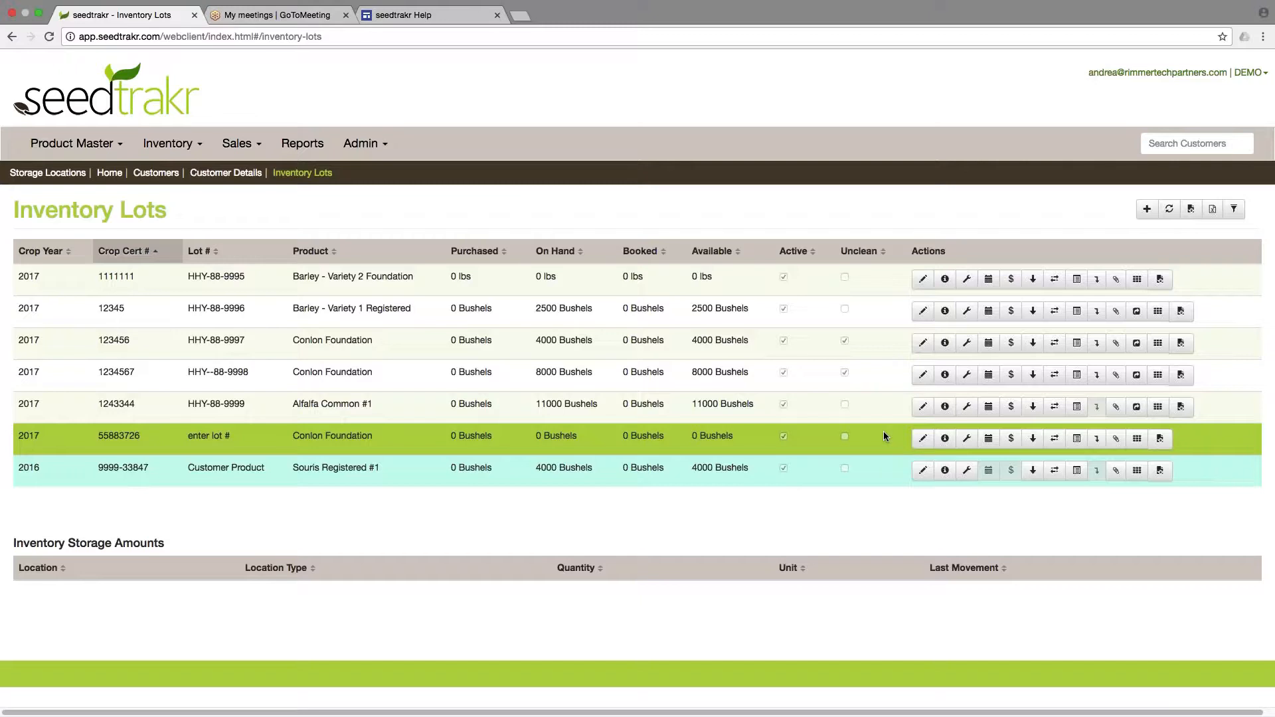
Open Purchase Inventory for the lot labelled "enter lot #" and enter the vendor's name.
click(1012, 440)
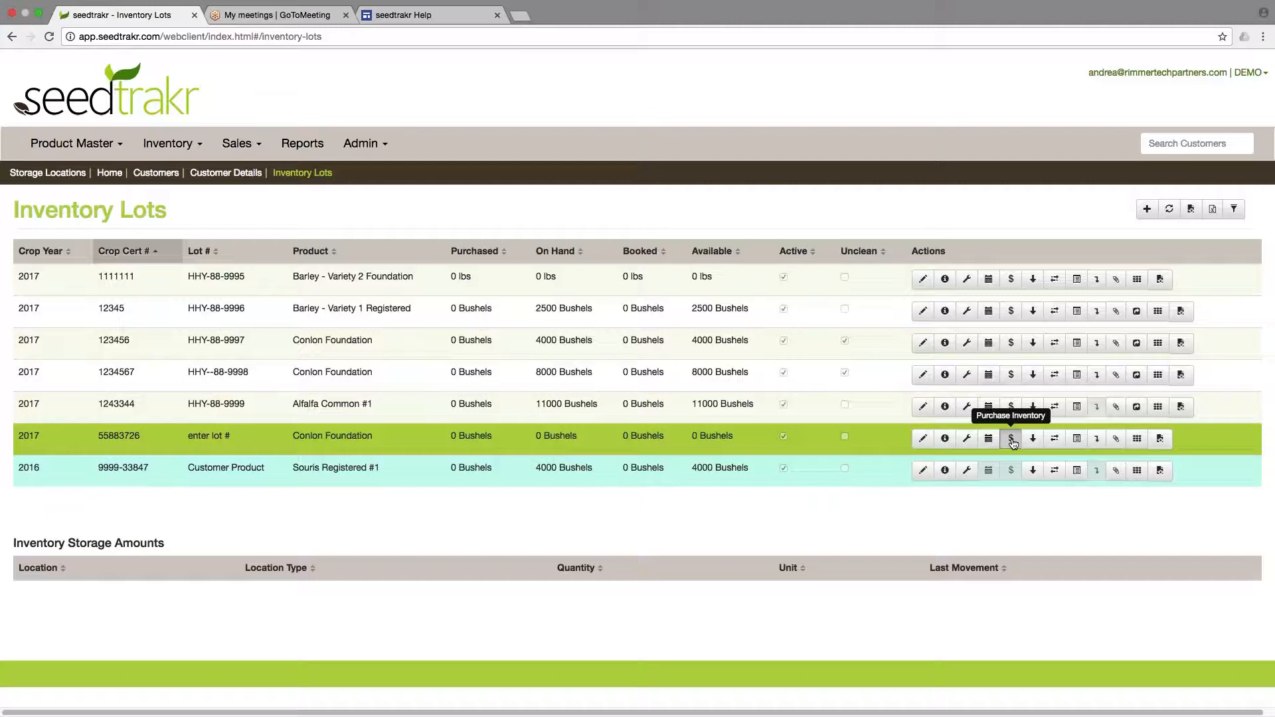
click(613, 144)
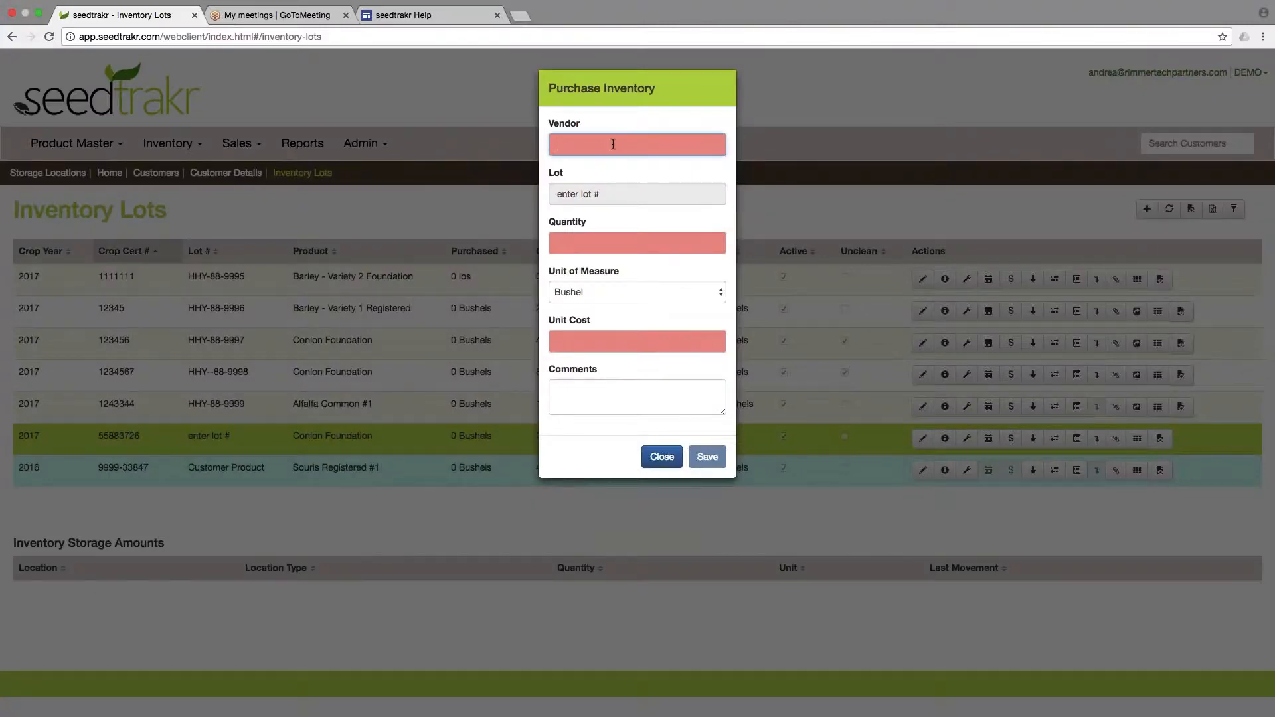
text(John Smith)
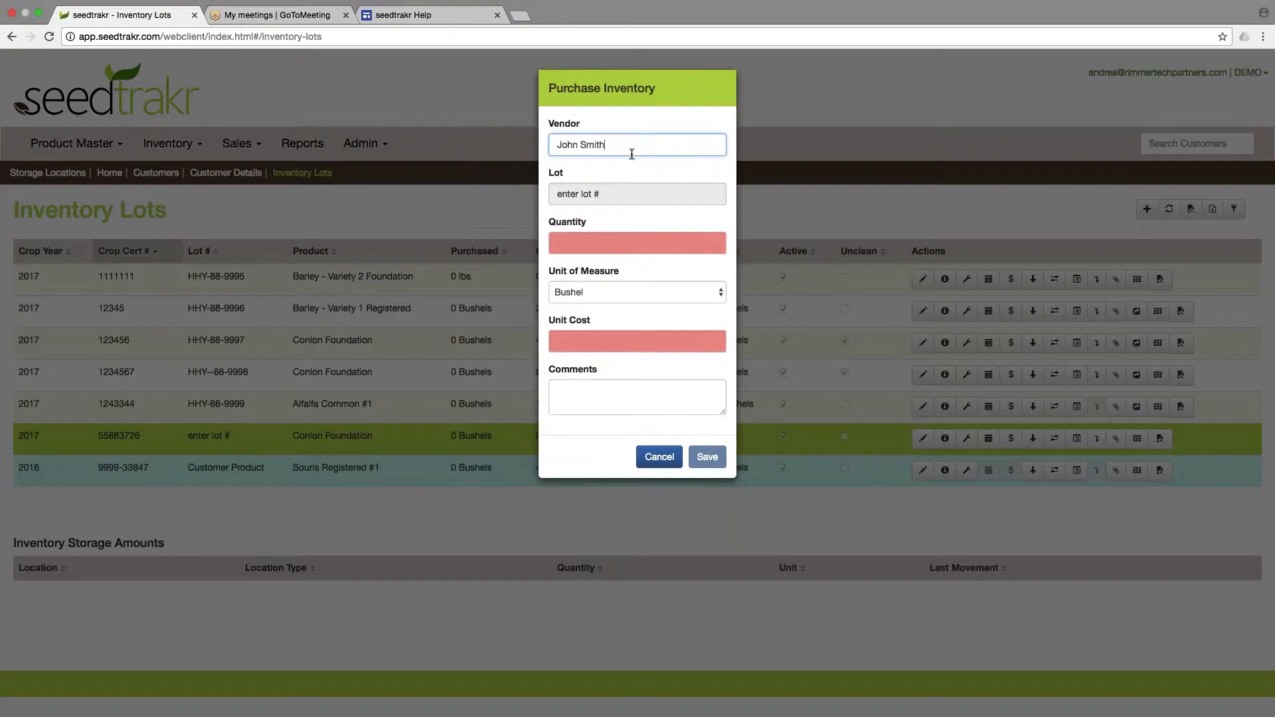
Set the purchase quantity to 1000 with Bushel as the unit of measure.
click(600, 243)
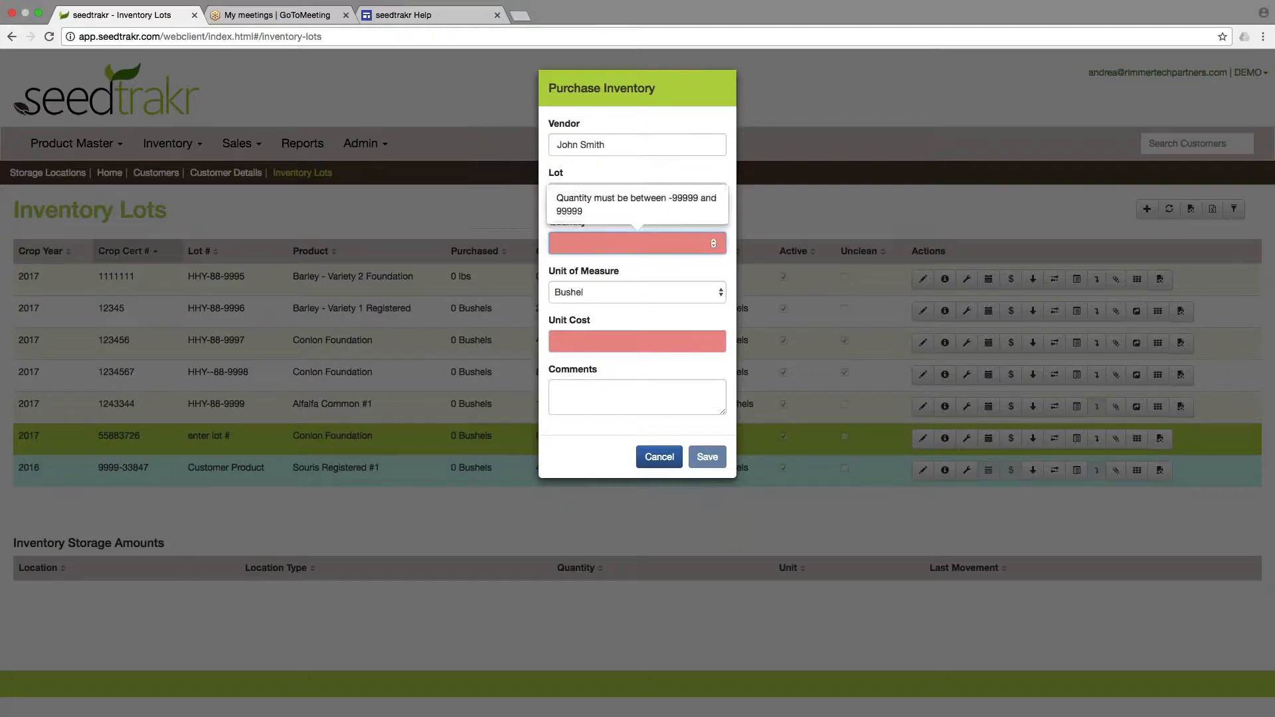
text(1000)
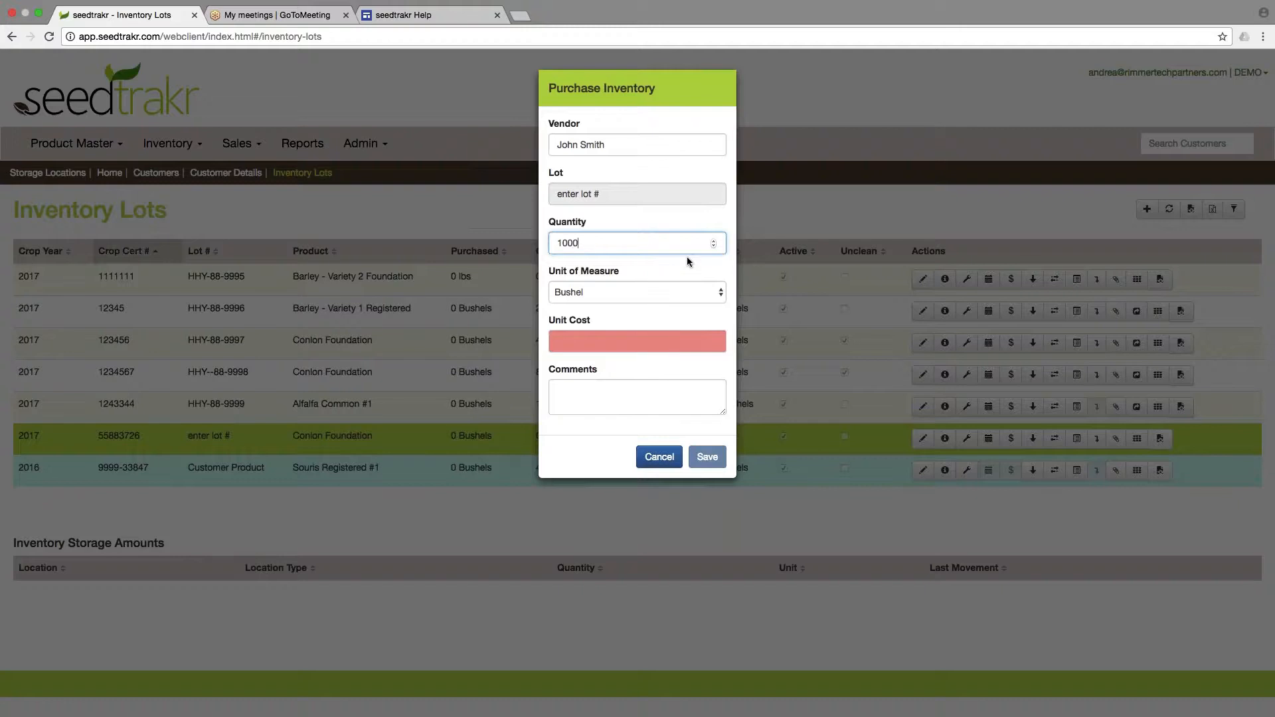
click(684, 293)
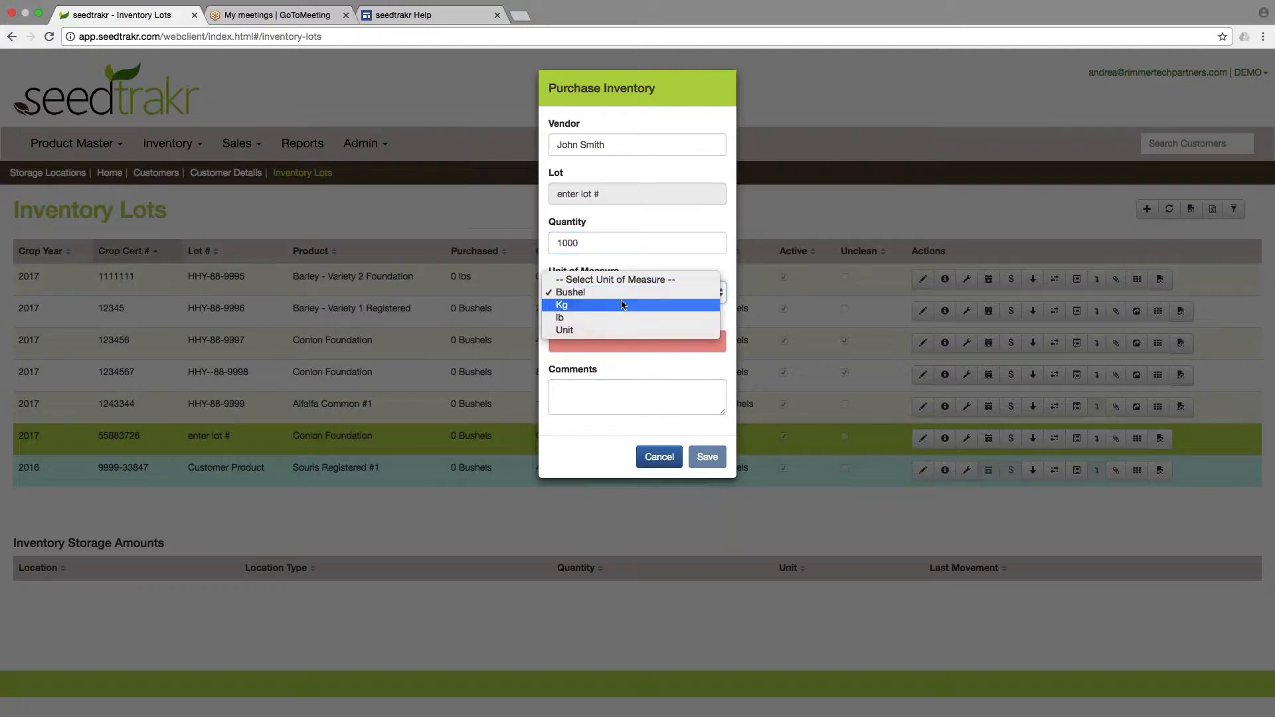
click(617, 293)
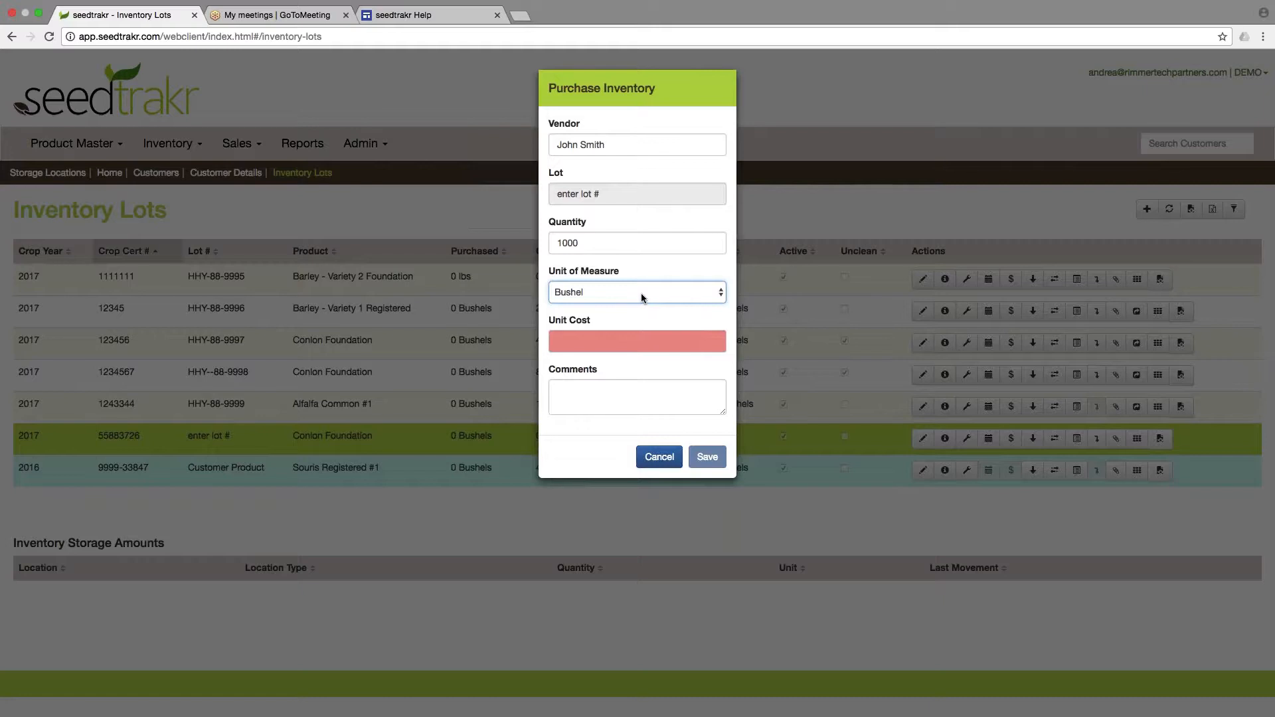
click(661, 266)
Set the unit cost to 2.00, add the comment "comments", and save the inventory purchase.
click(628, 340)
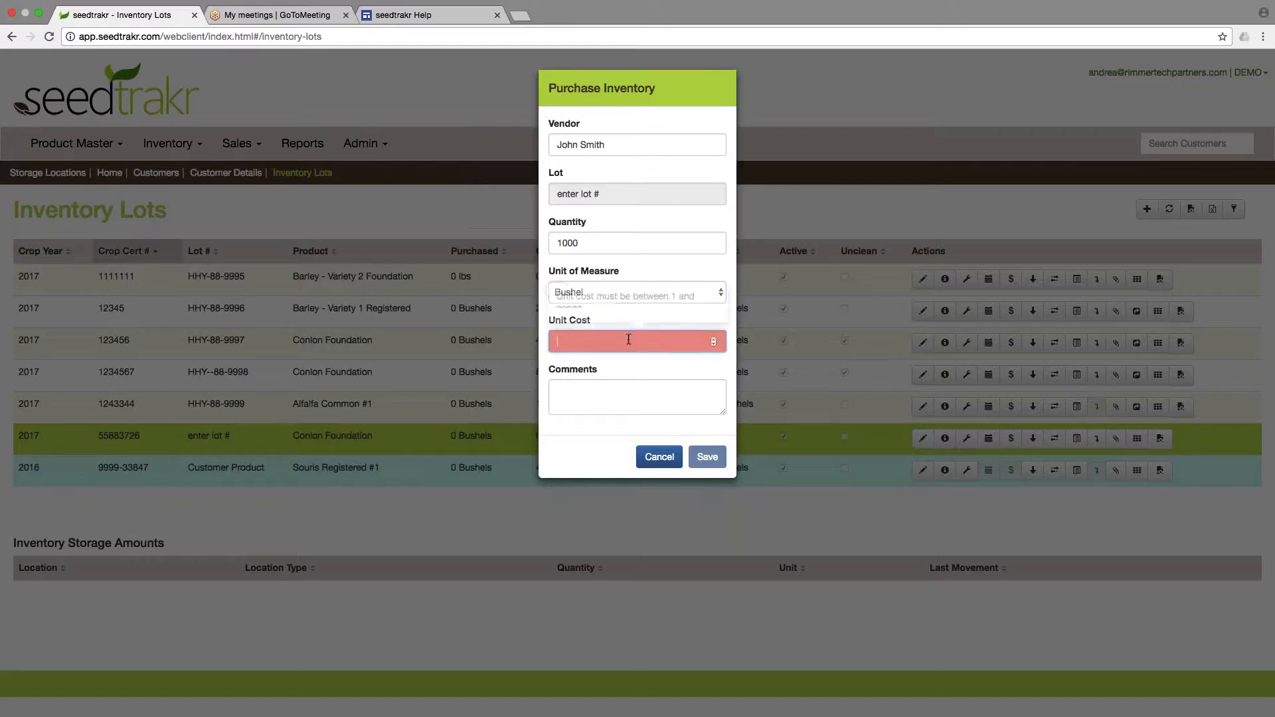
text(2.00)
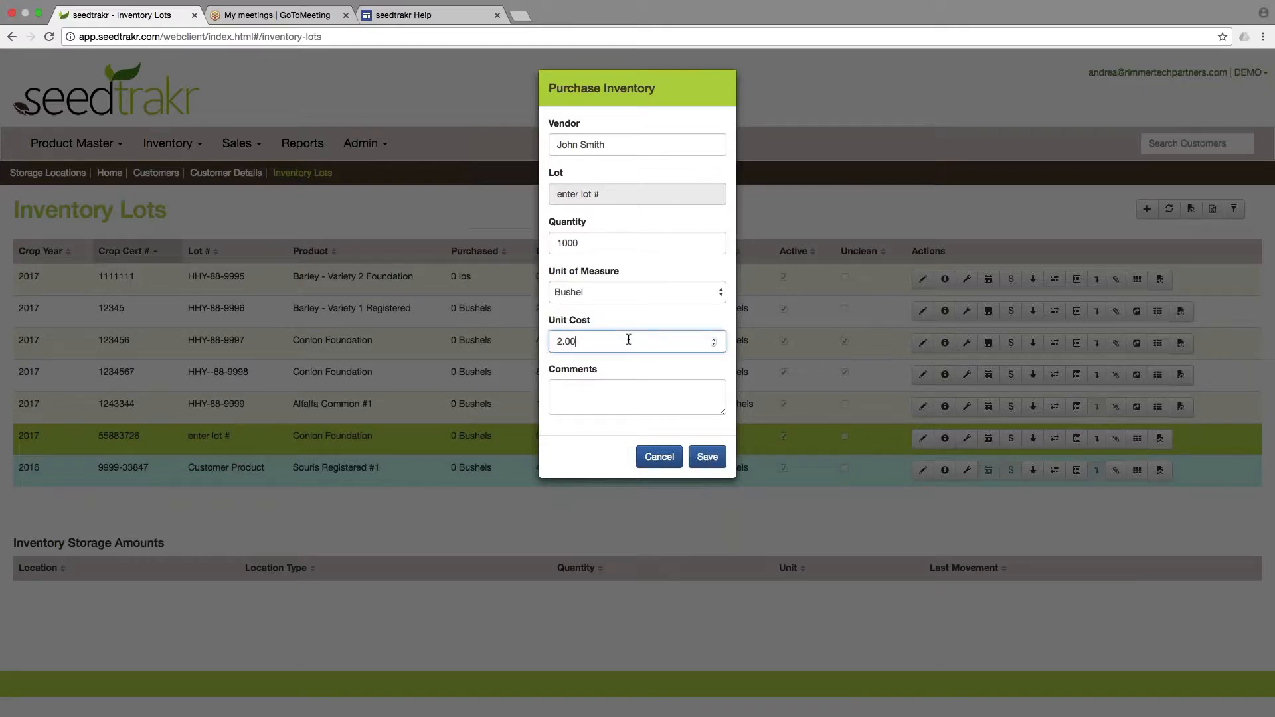
click(616, 385)
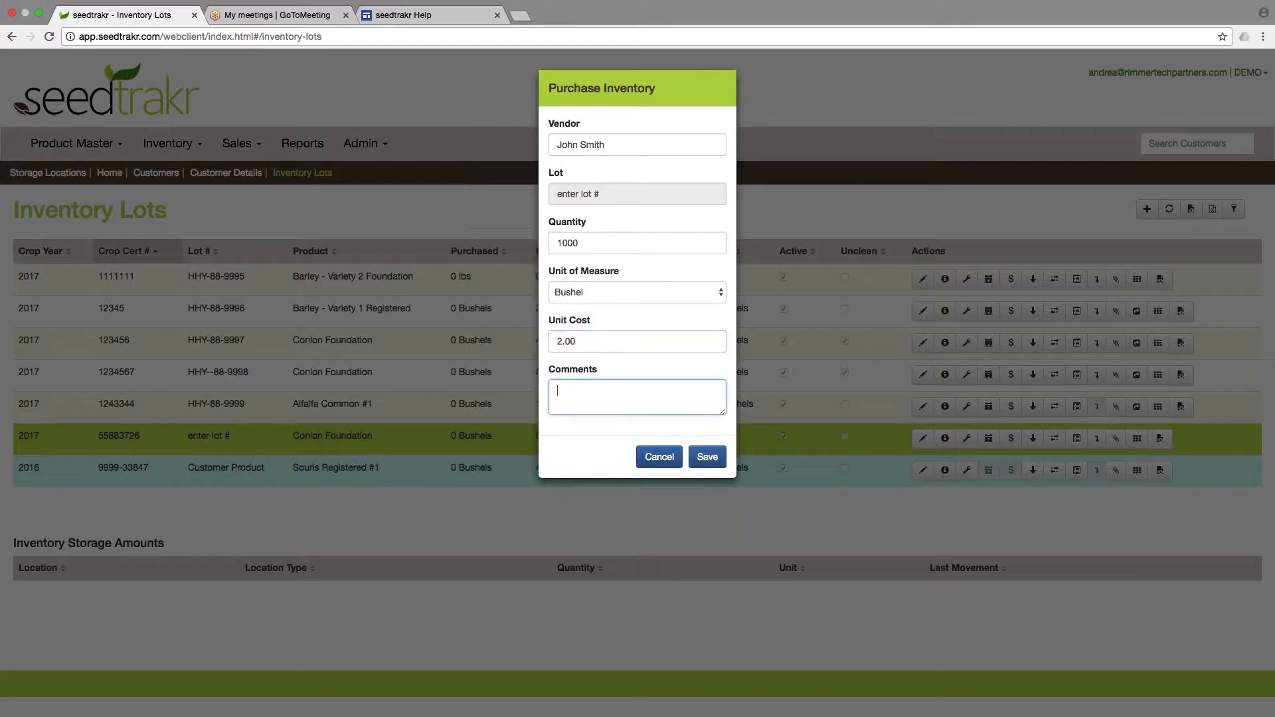
text(commento)
key(BackSpace)
text(s)
click(708, 458)
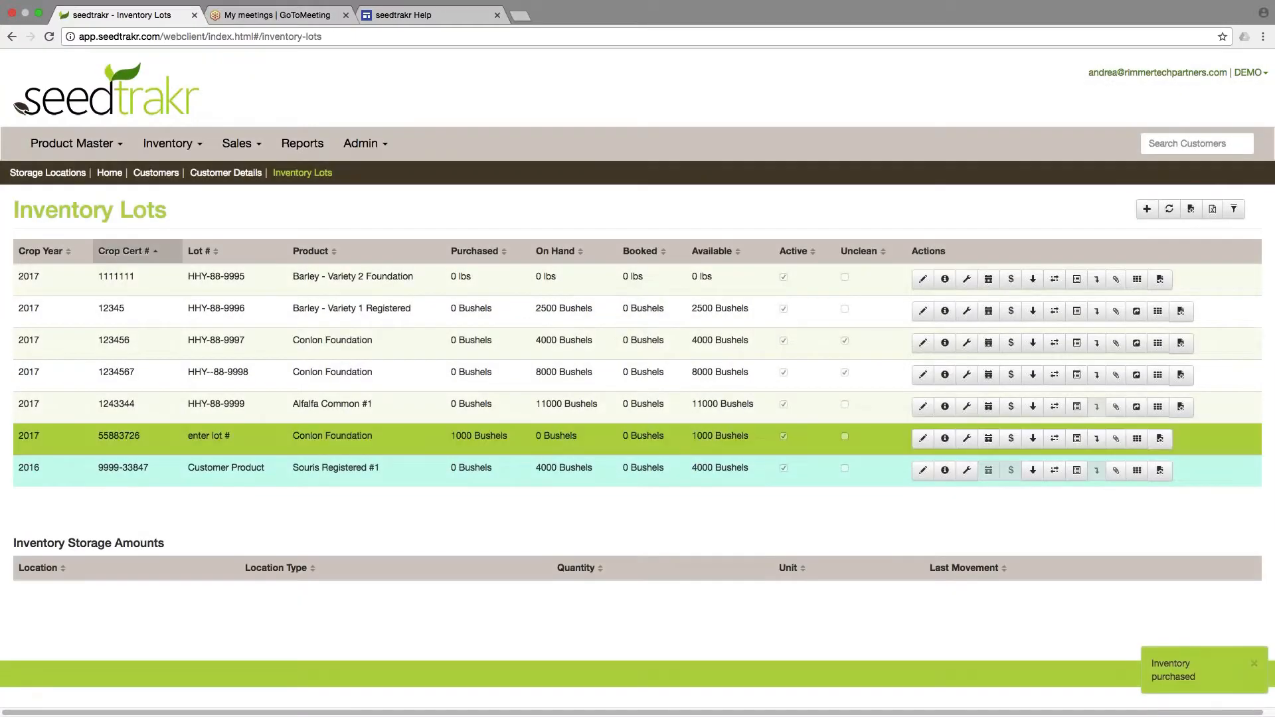
Review the lot's purchased and available quantities in the inventory lots table.
drag(451, 437, 508, 439)
click(512, 439)
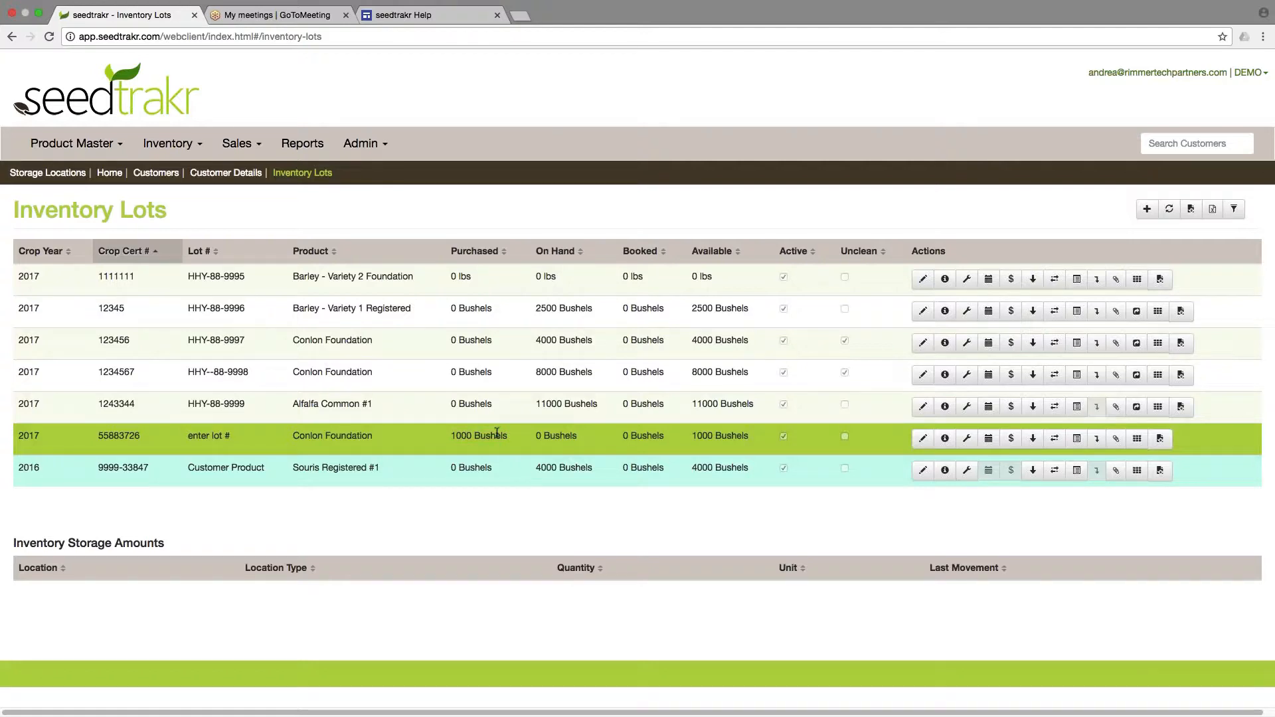
mouse_move(692, 436)
mouse_down()
mouse_move(752, 434)
mouse_move(693, 436)
mouse_up()
click(694, 436)
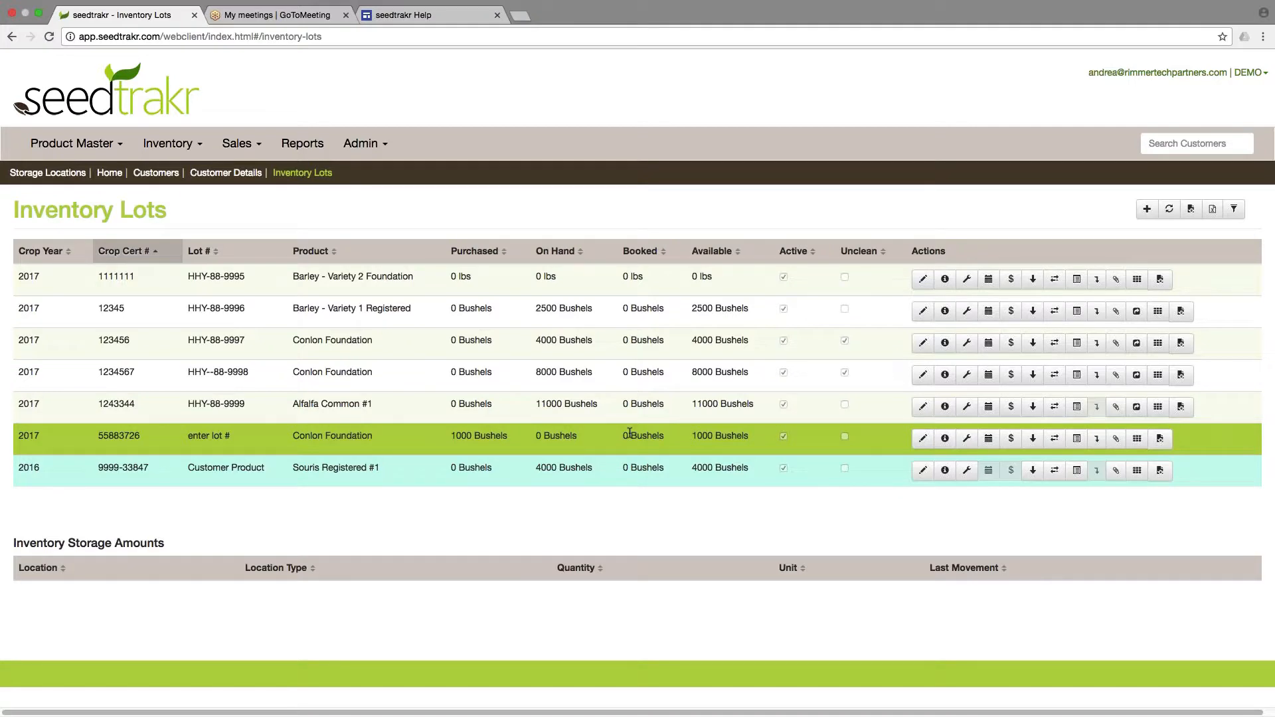
Receive 500 Bushels of the lot into Bin 19, marked as received against the purchase, and save.
click(1033, 440)
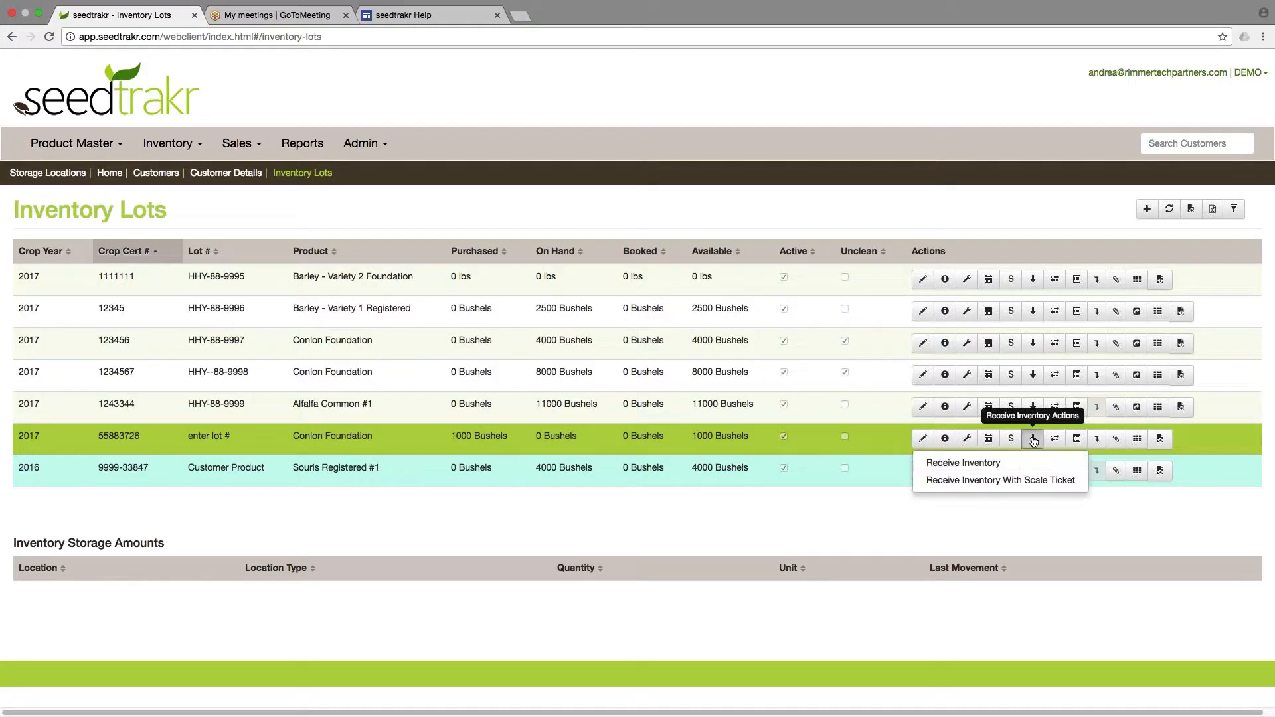
click(1021, 463)
click(615, 198)
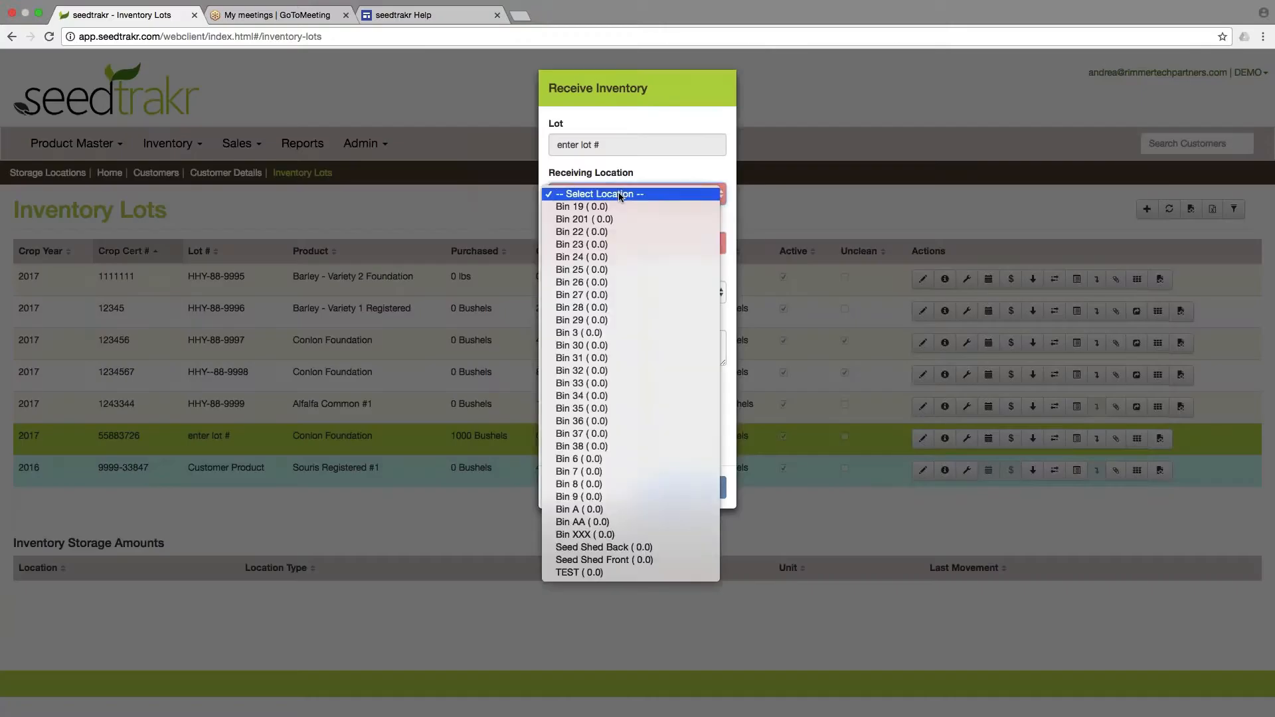
click(619, 205)
click(625, 242)
text(1)
key(BackSpace)
text(500)
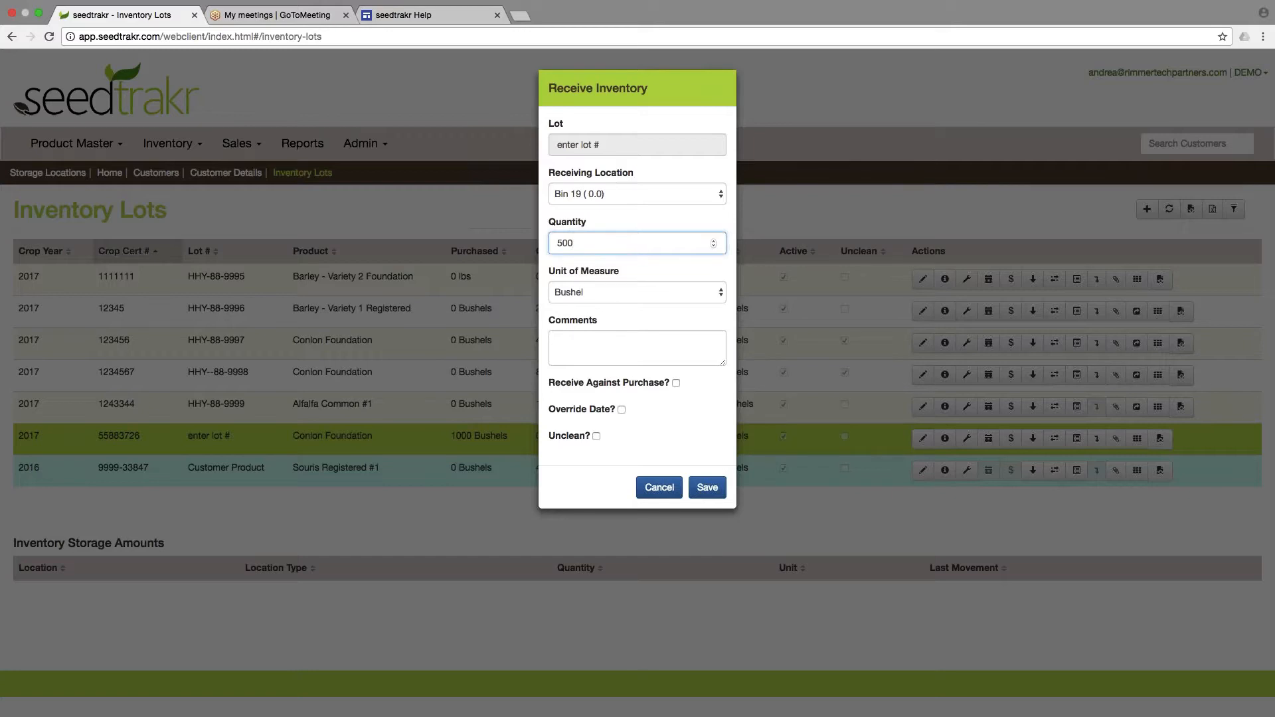
click(676, 384)
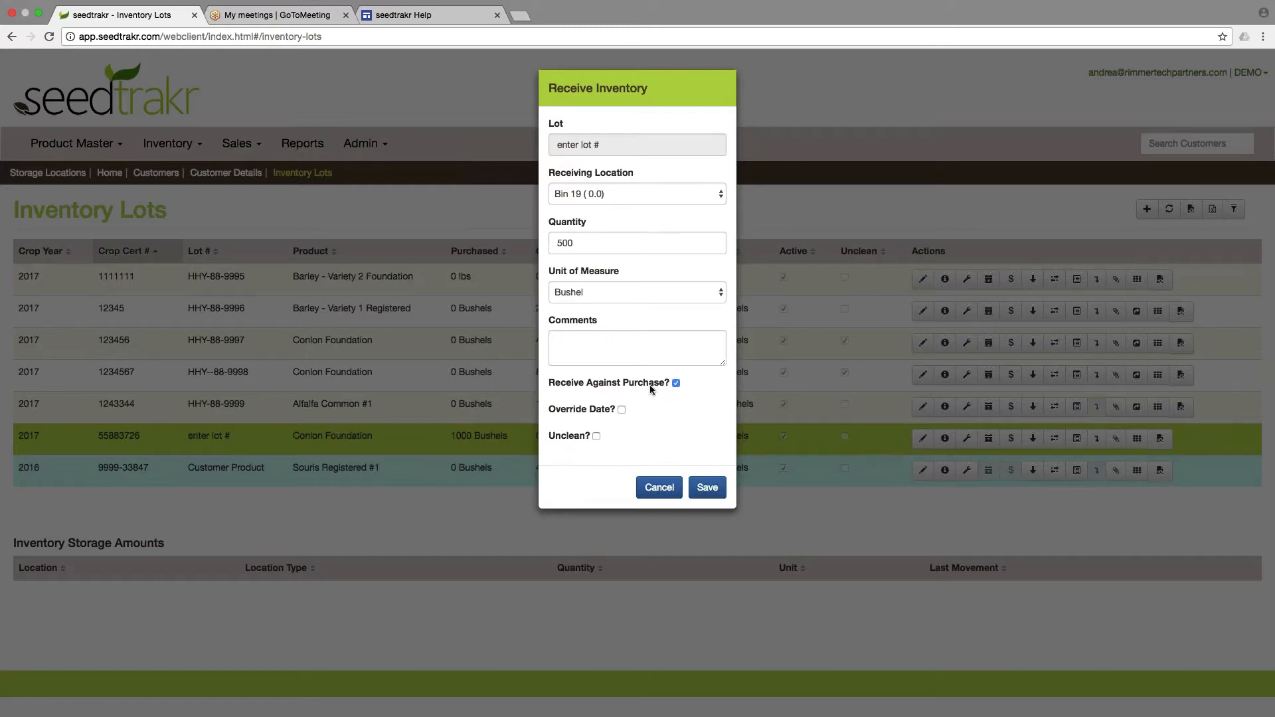
click(707, 491)
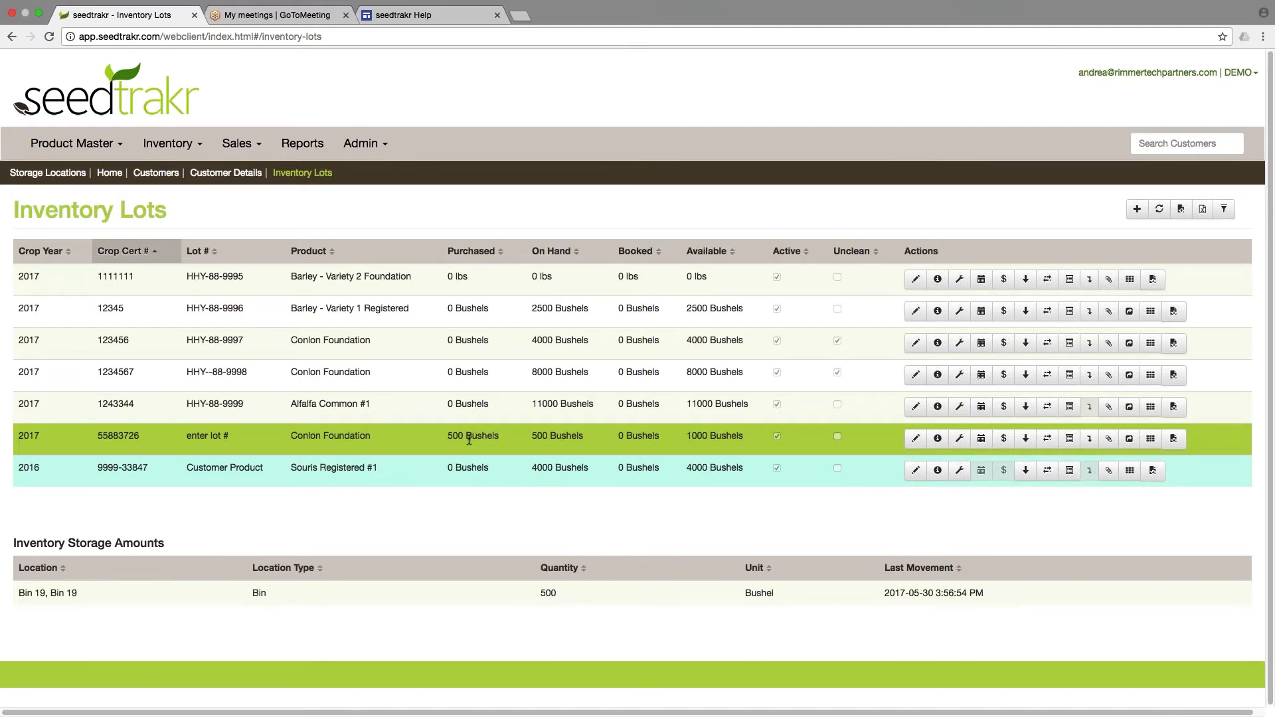
Edit the lot's outstanding purchase quantity, setting it to 0 bushels, and save.
click(1005, 440)
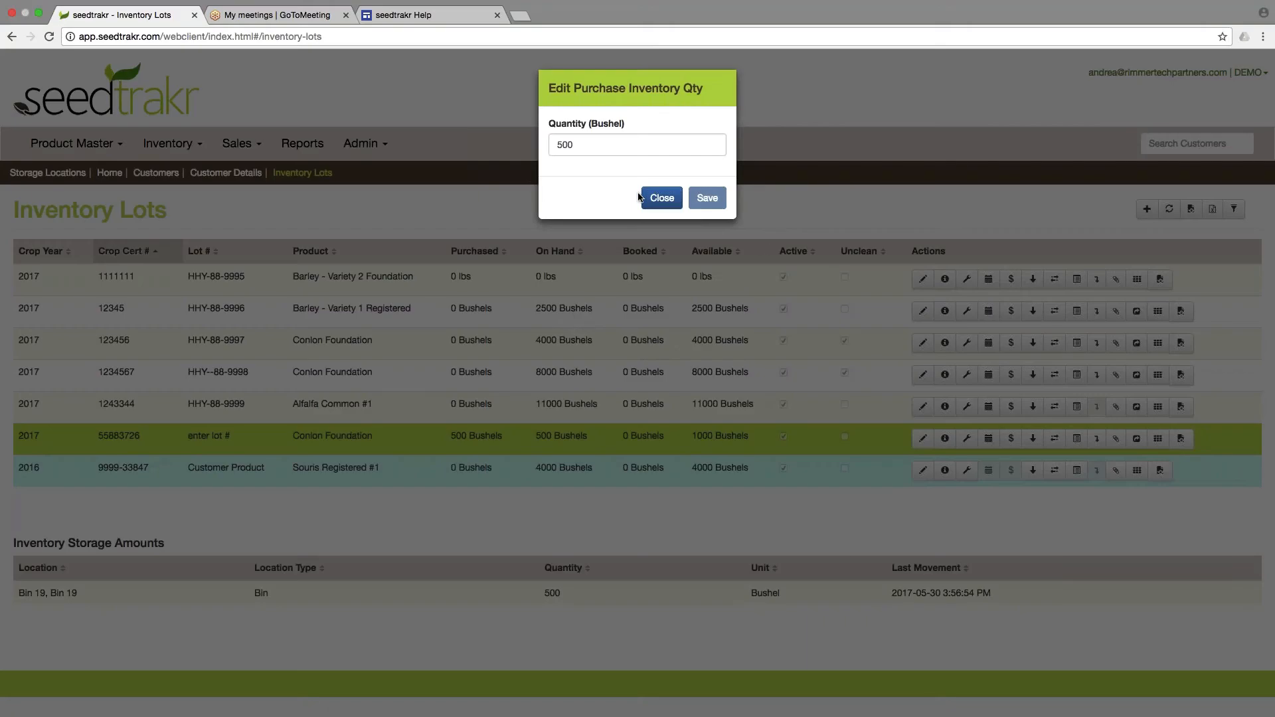
double_click(565, 145)
text(0)
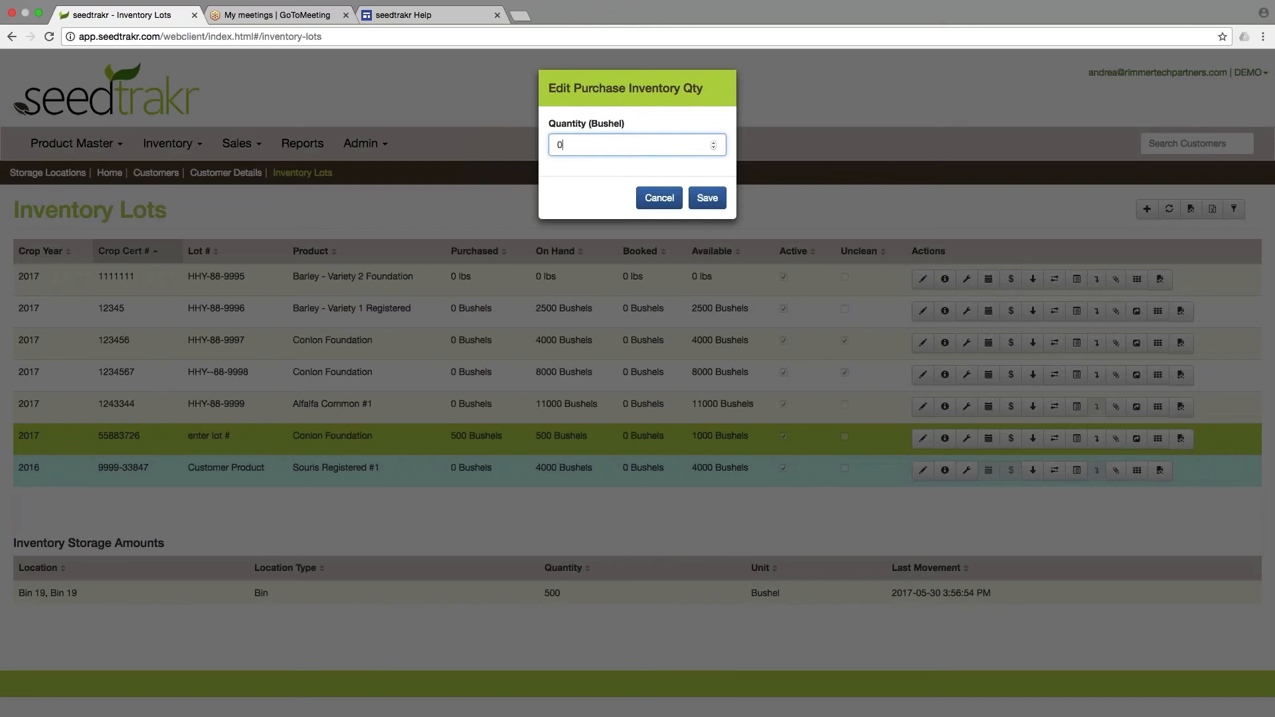
click(707, 198)
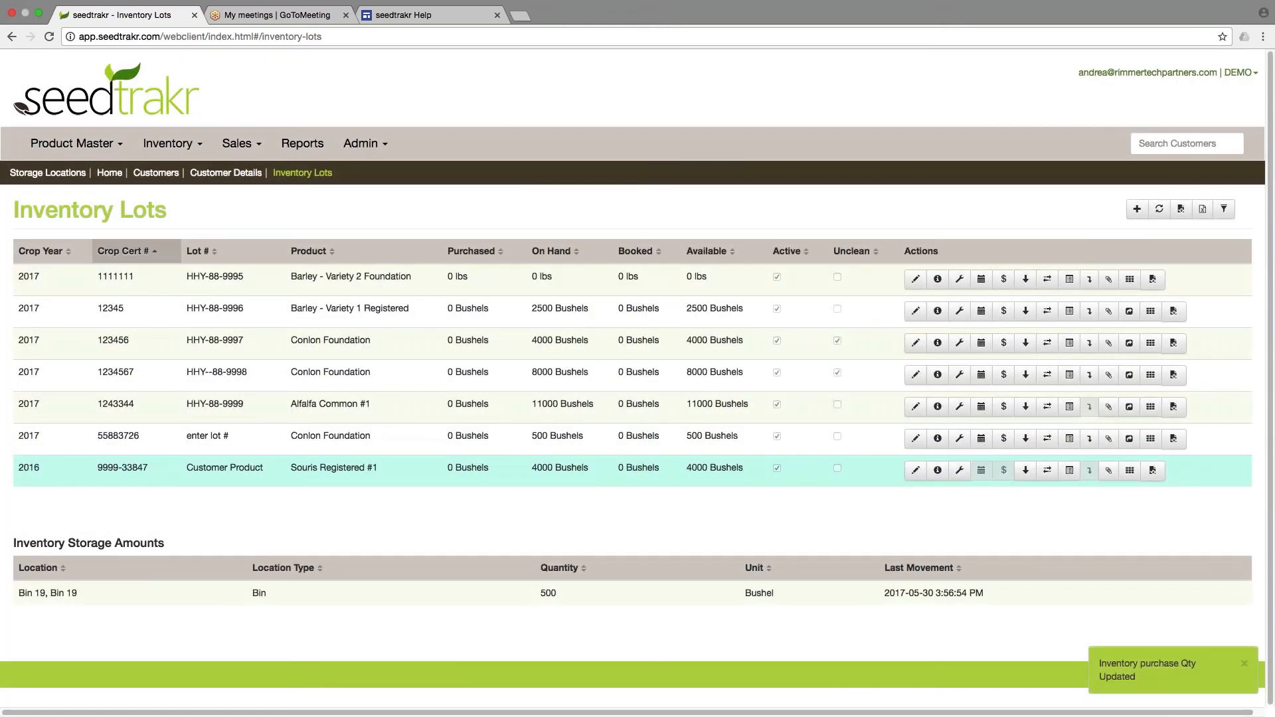
click(459, 435)
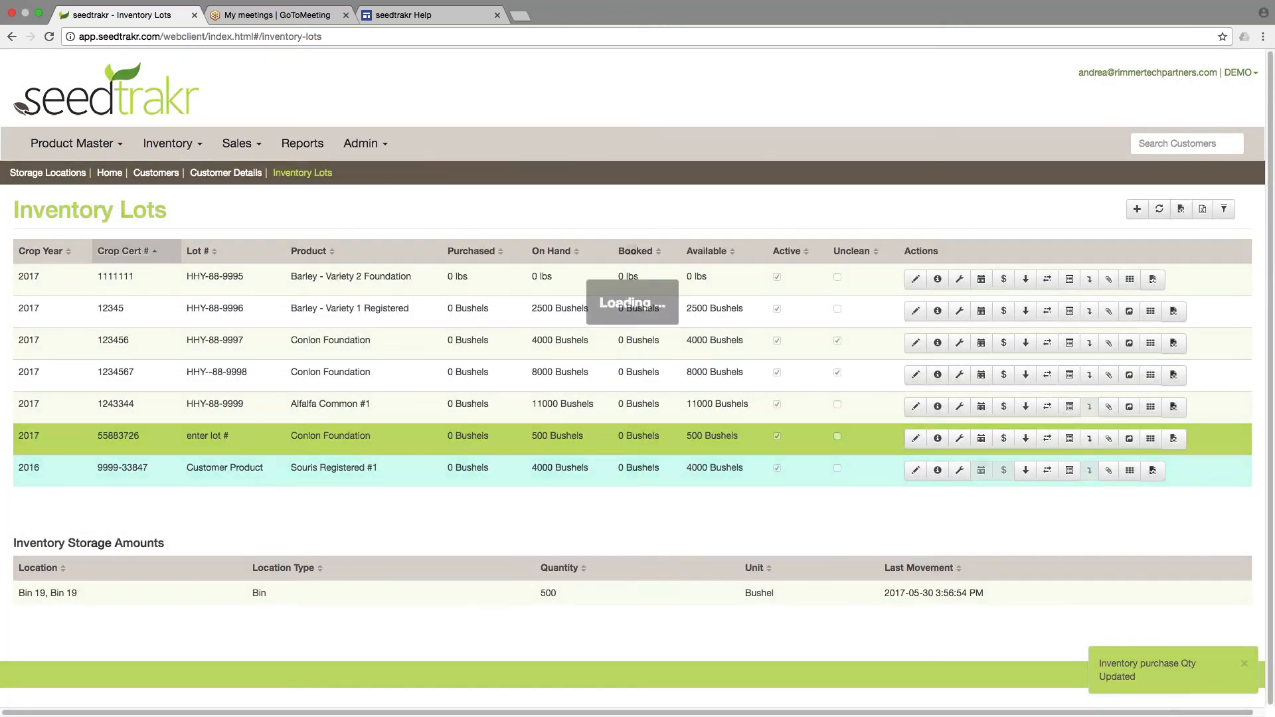